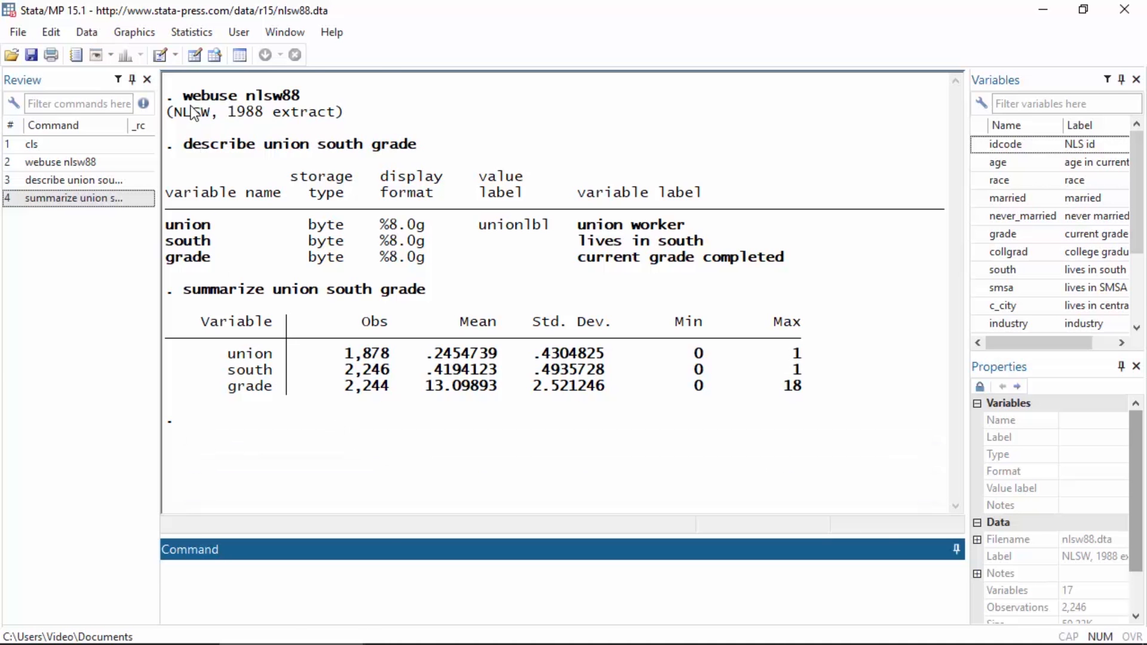
Step: Open the probit regression dialog for binary outcomes and set union as the dependent variable
{"action": "left_click", "coordinate": [173, 32]}
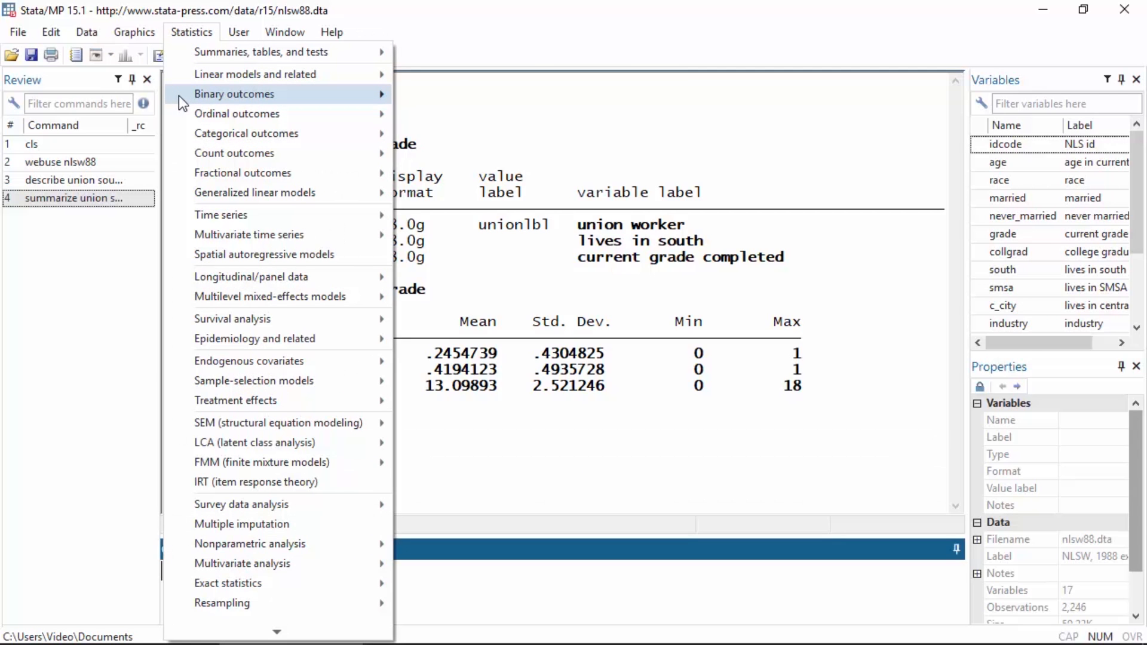
{"action": "mouse_move", "coordinate": [178, 95]}
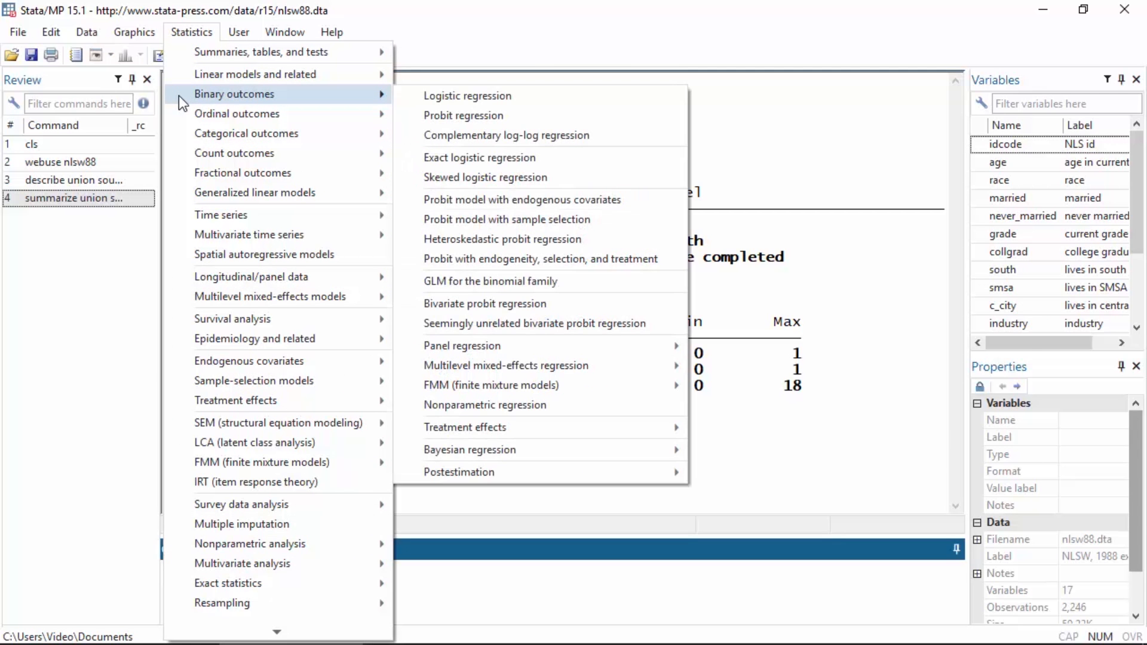
{"action": "left_click", "coordinate": [413, 114]}
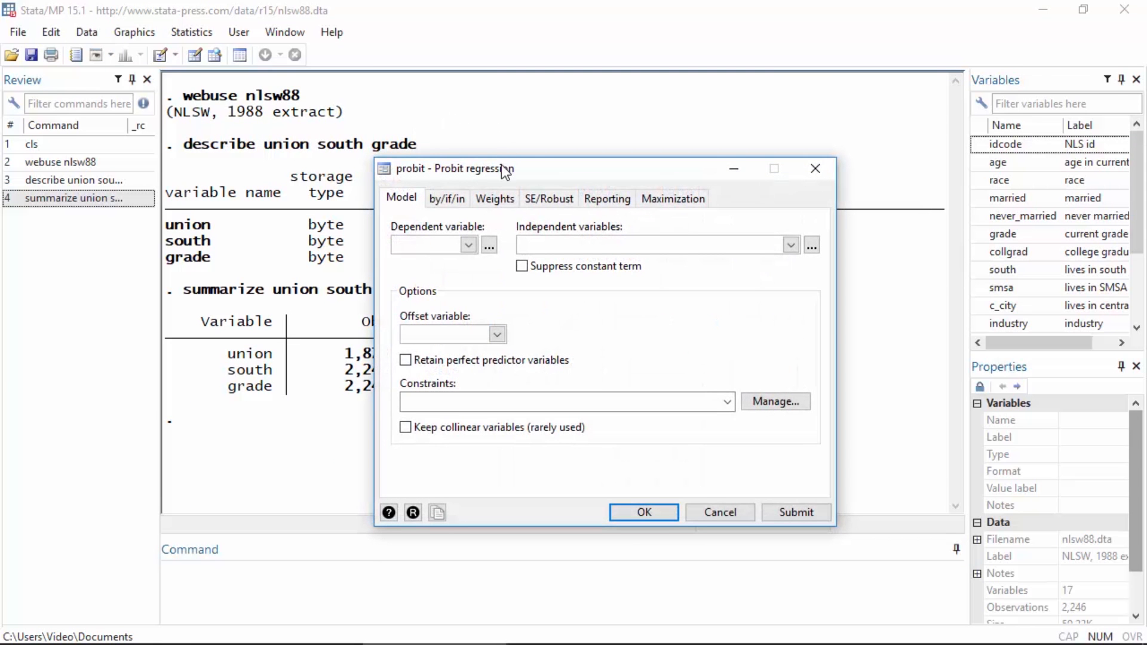
{"action": "left_click_drag", "start_coordinate": [501, 167], "coordinate": [806, 16]}
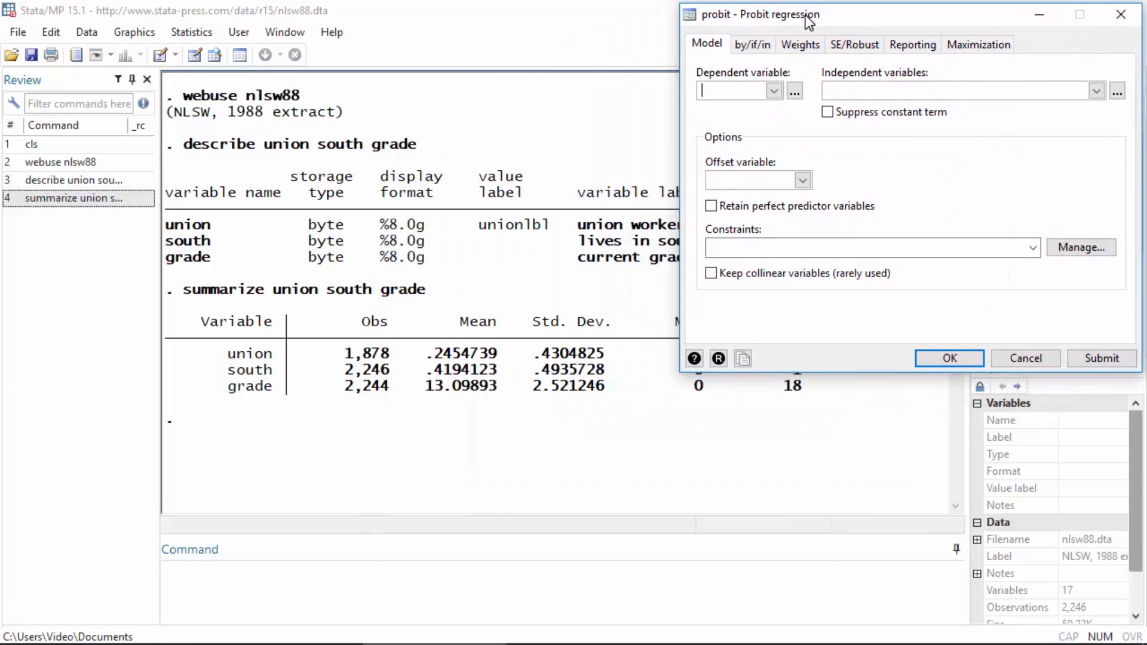
{"action": "left_click", "coordinate": [774, 91]}
{"action": "left_click_drag", "start_coordinate": [775, 125], "coordinate": [777, 166]}
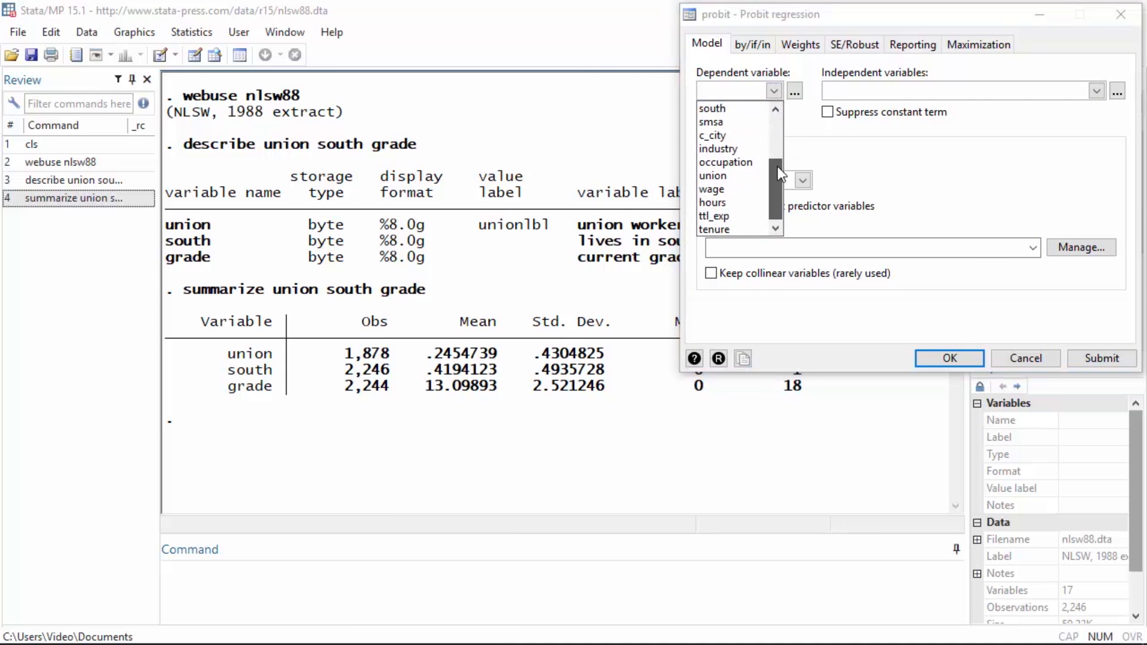
{"action": "left_click", "coordinate": [741, 175]}
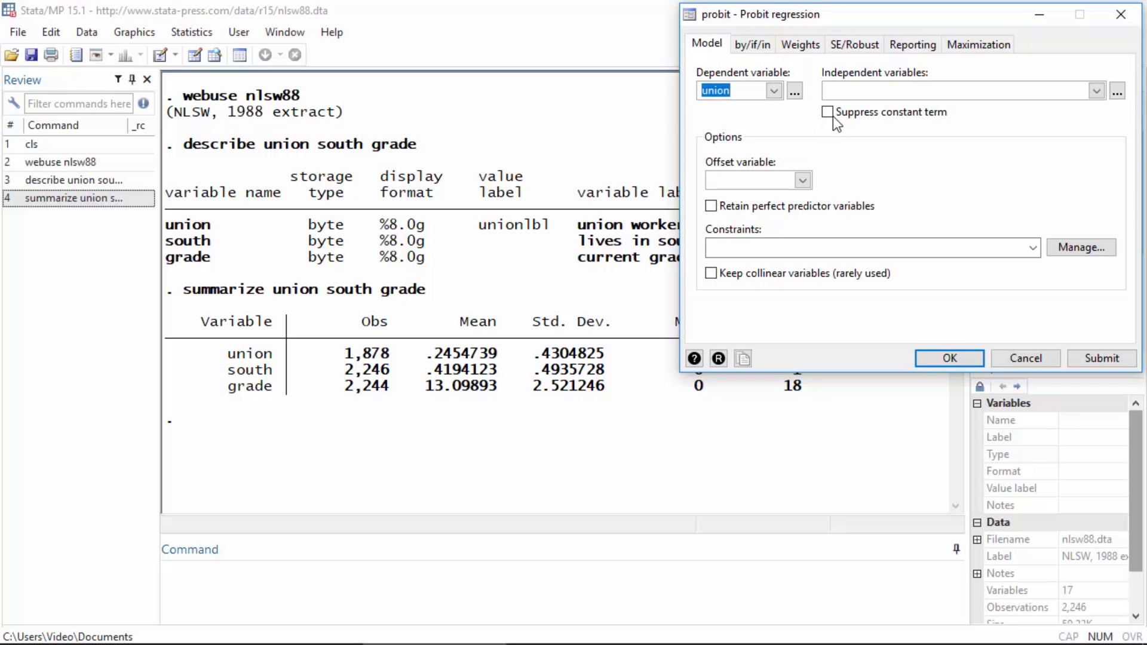
Step: Start building the independent variable list by adding south as a factor-variable main effect
{"action": "left_click", "coordinate": [1117, 93]}
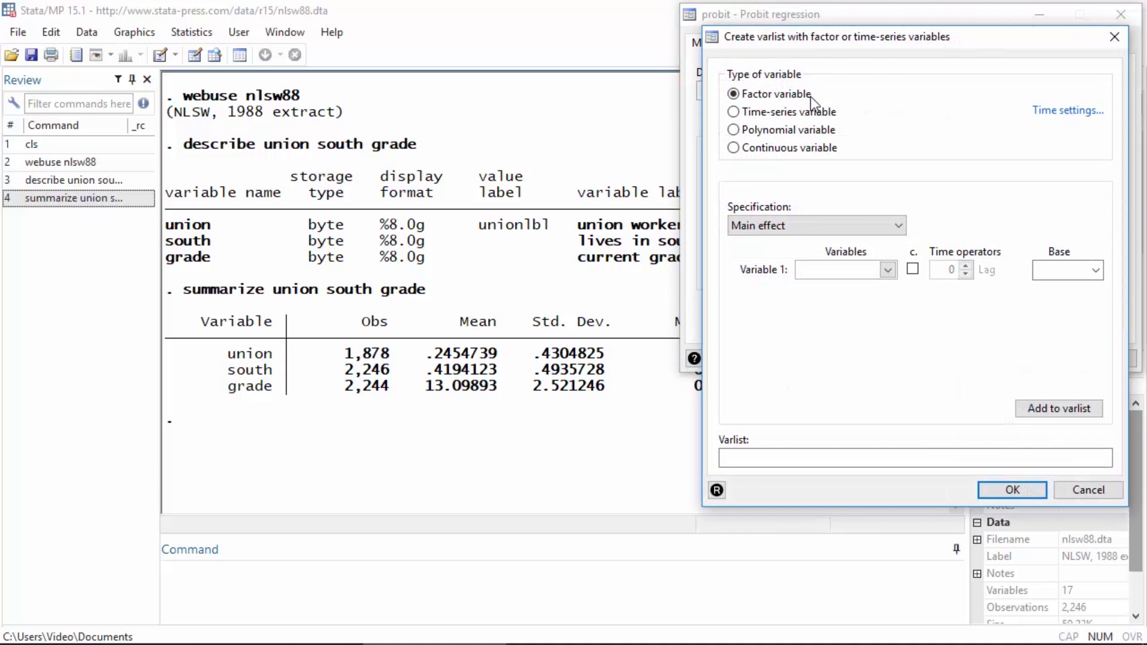
{"action": "left_click", "coordinate": [888, 271]}
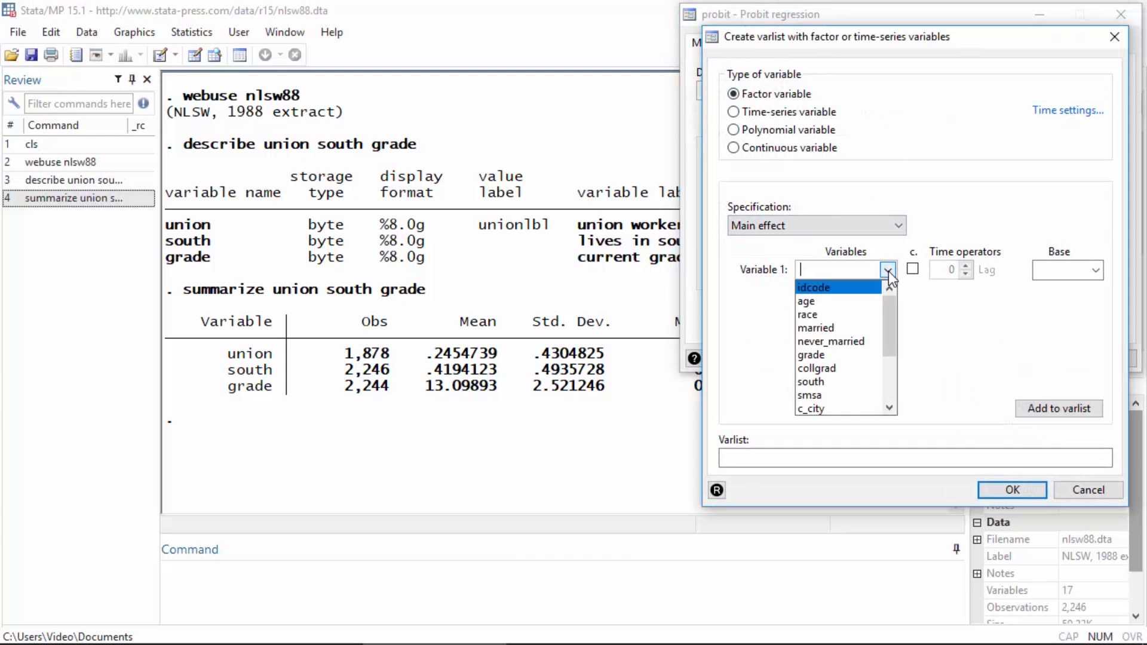
{"action": "left_click", "coordinate": [844, 381]}
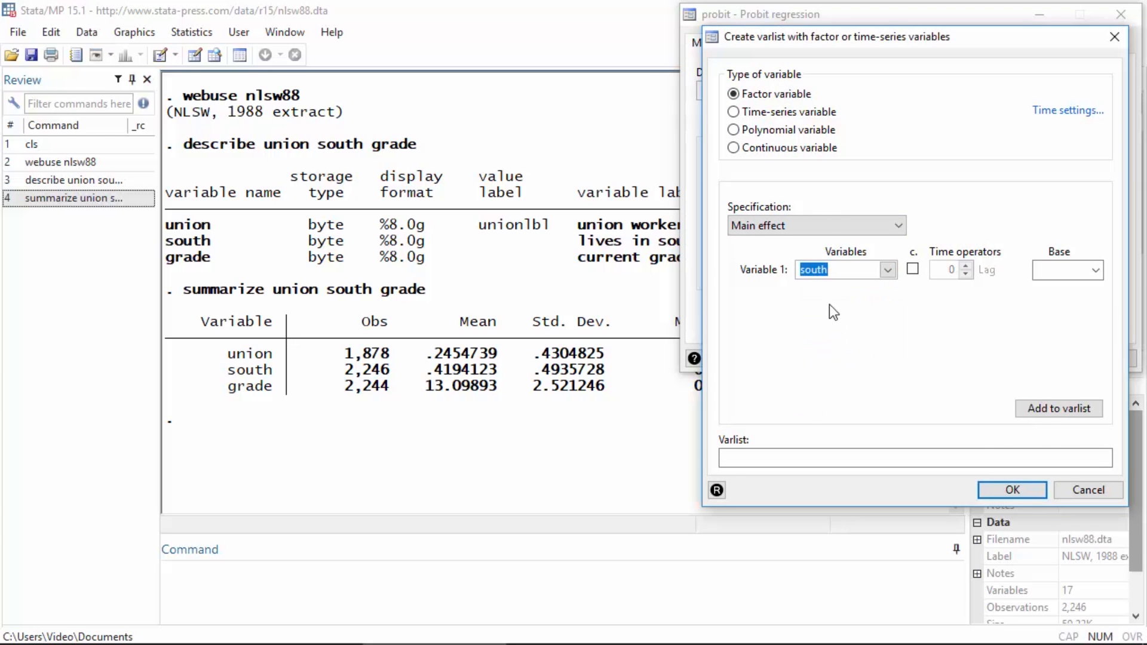
{"action": "left_click", "coordinate": [1048, 410]}
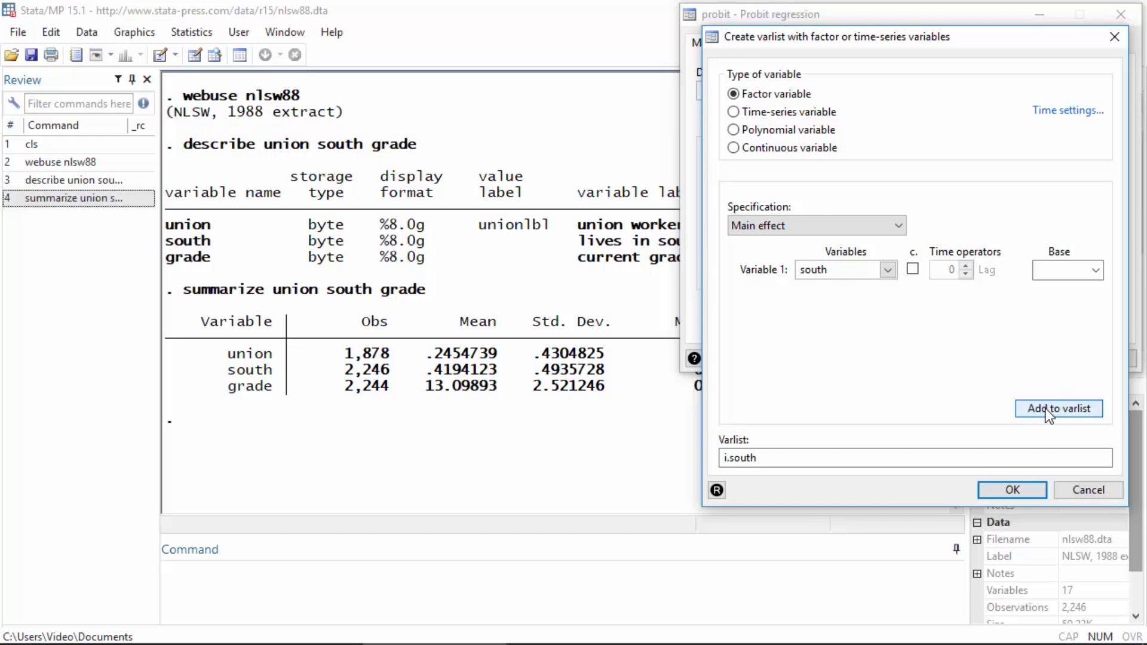
Step: Add grade to the varlist as a main effect, marked as continuous
{"action": "left_click", "coordinate": [888, 269]}
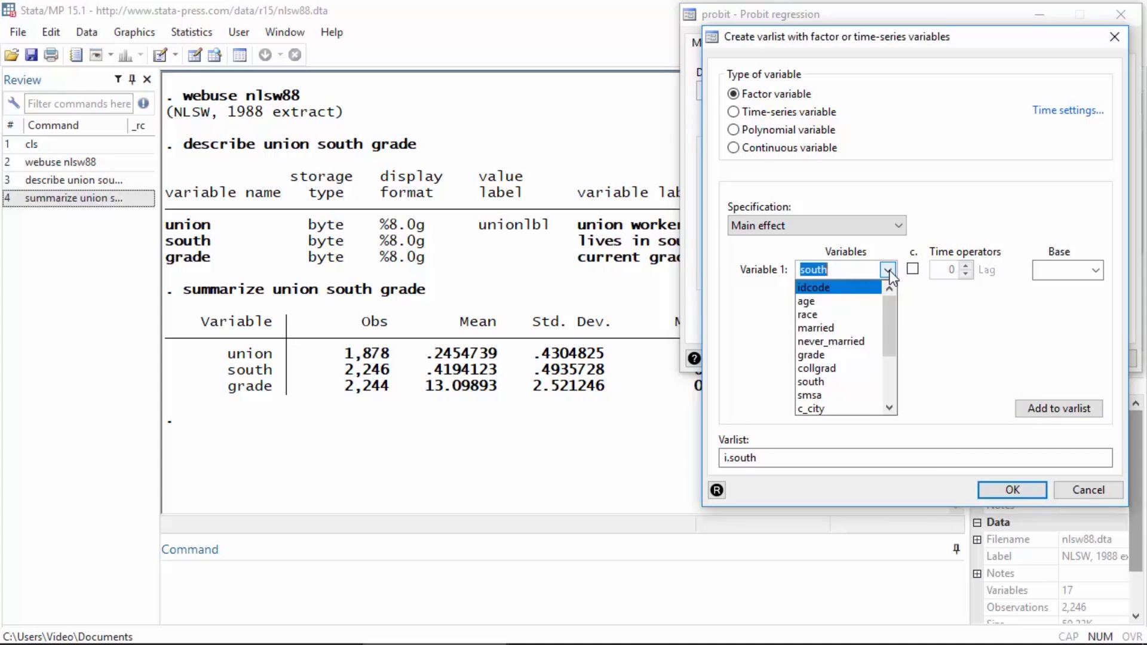
{"action": "left_click", "coordinate": [854, 354]}
{"action": "left_click", "coordinate": [851, 270]}
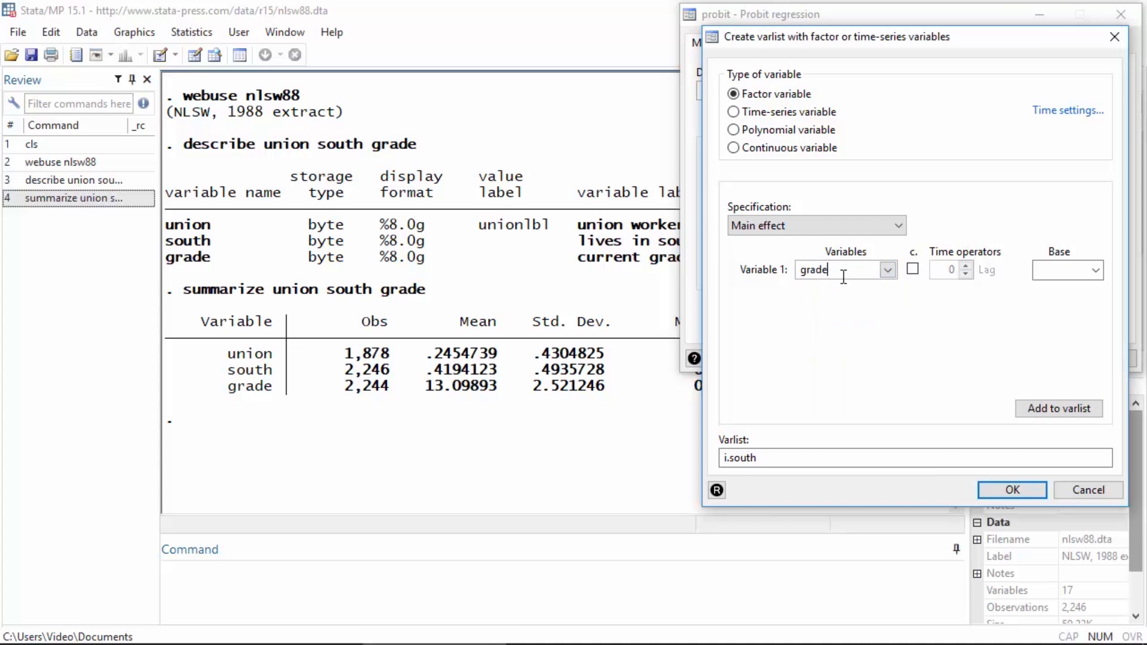
{"action": "left_click", "coordinate": [913, 270]}
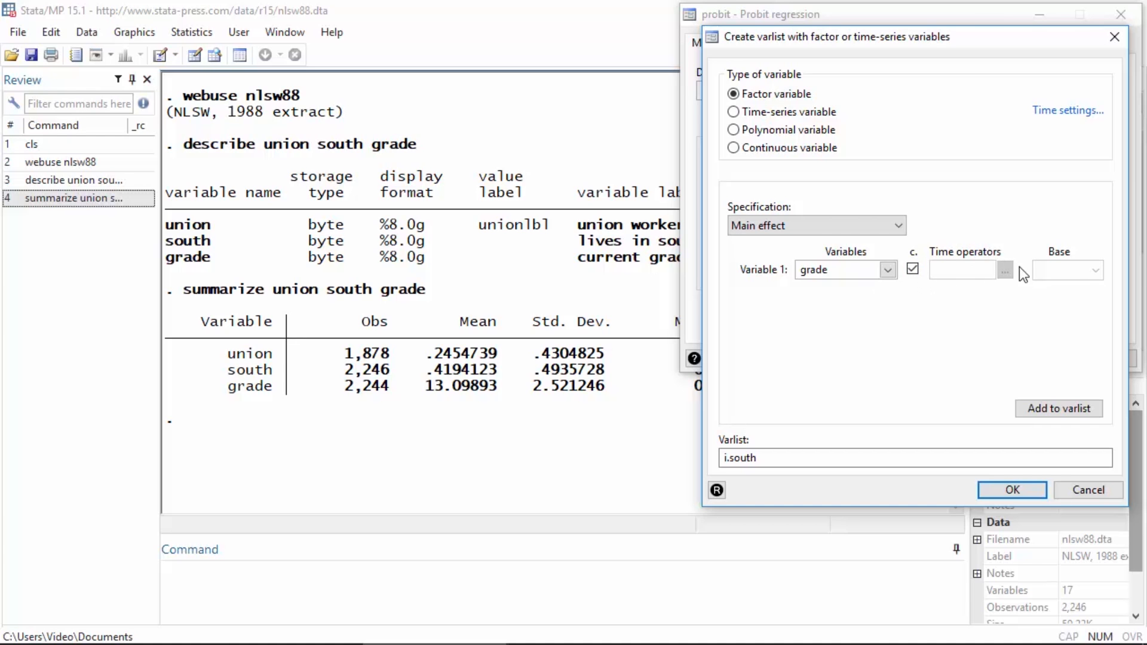
{"action": "left_click", "coordinate": [1037, 410]}
Step: Add a two-way interaction between continuous grade and factor variable south to the varlist
{"action": "left_click", "coordinate": [898, 227]}
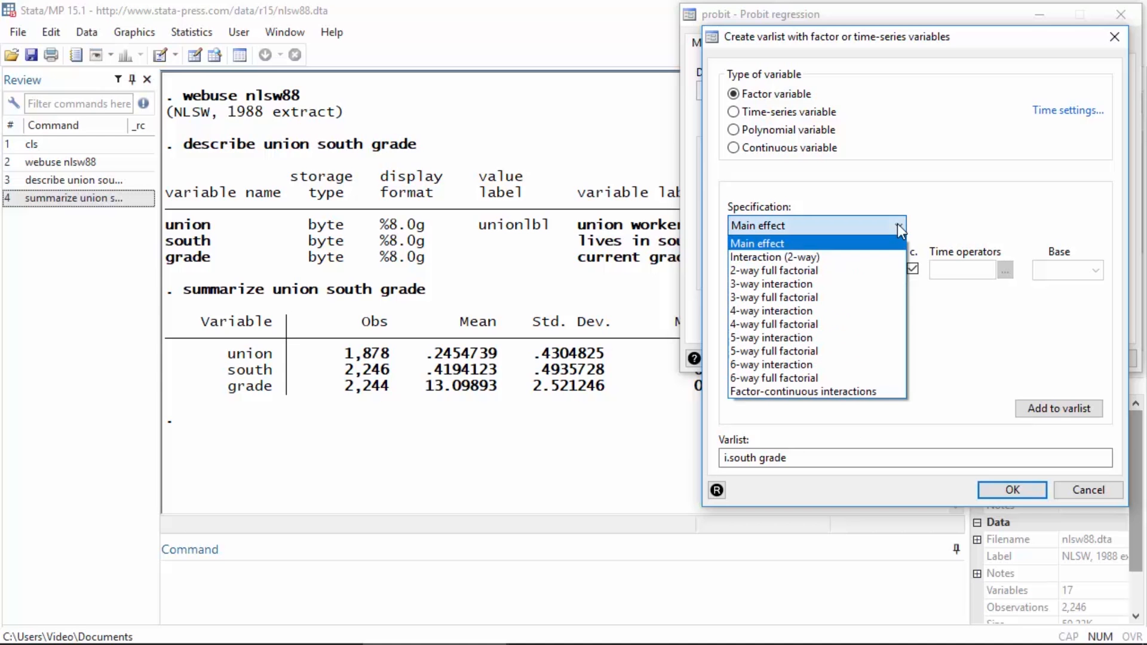
{"action": "left_click", "coordinate": [883, 258]}
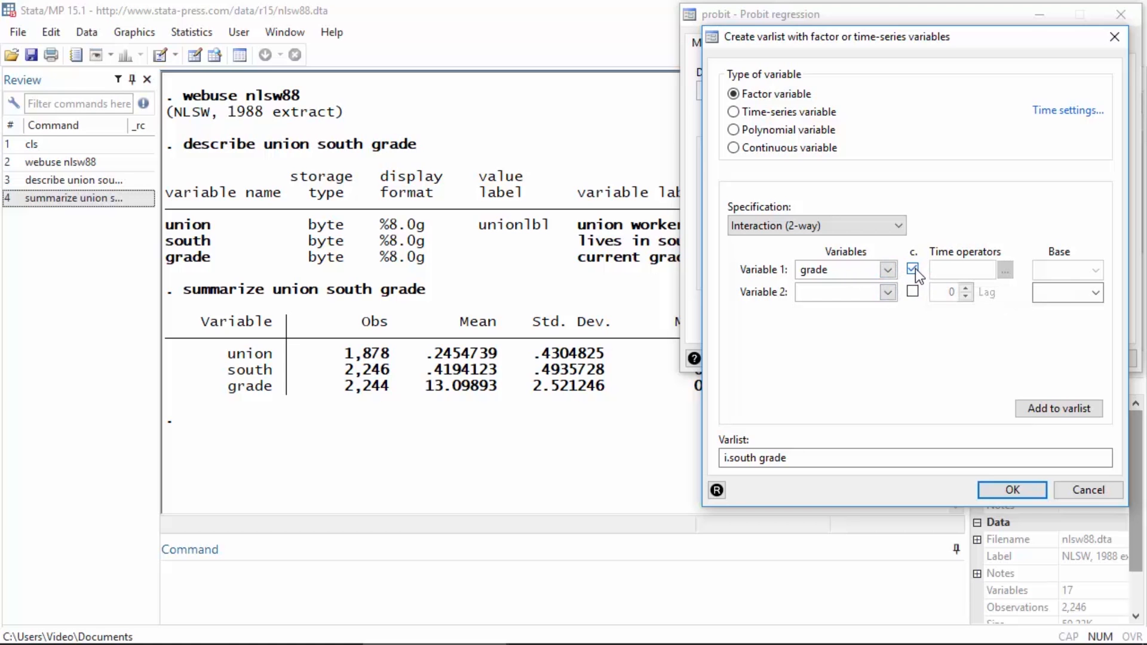
{"action": "left_click", "coordinate": [888, 292]}
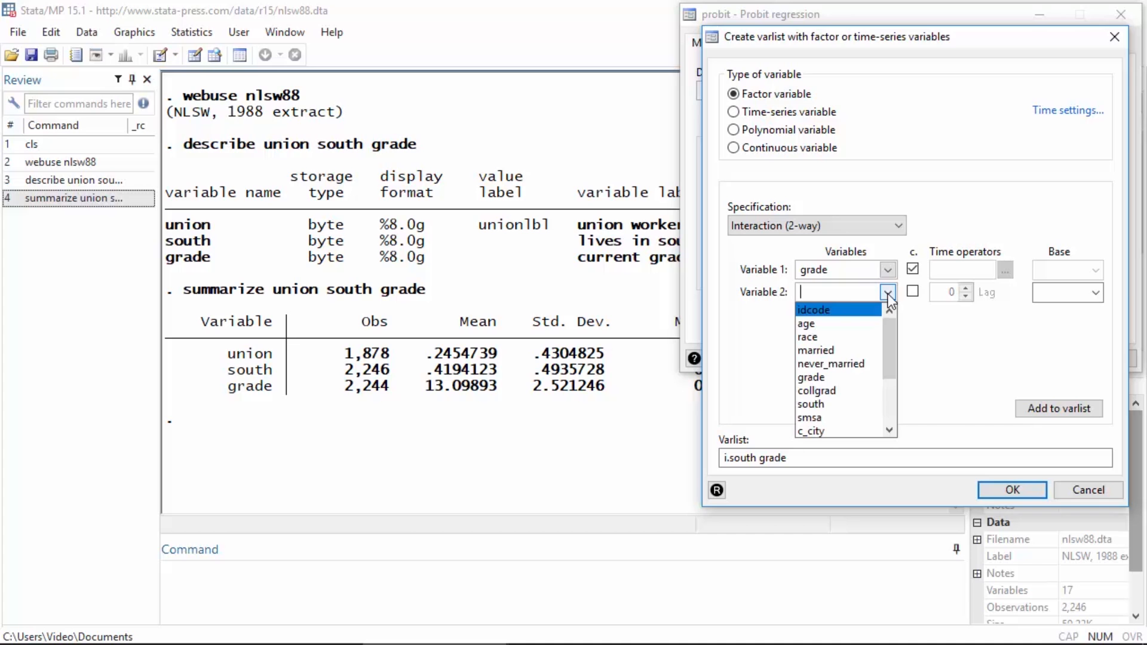
{"action": "left_click", "coordinate": [853, 405]}
{"action": "left_click", "coordinate": [854, 294]}
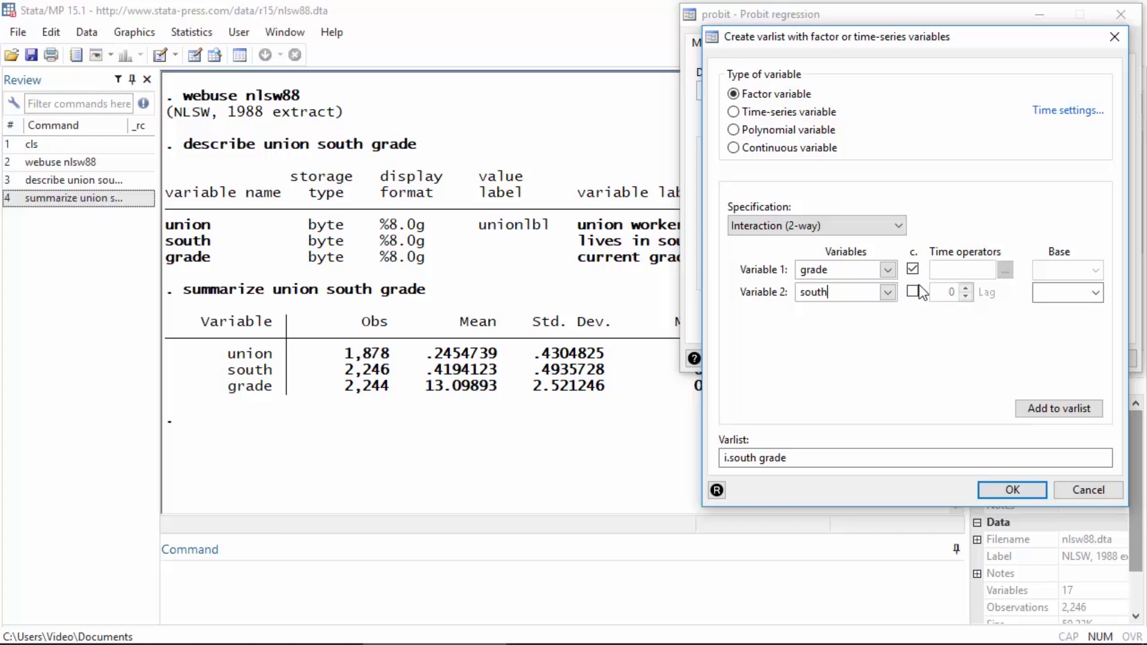
{"action": "left_click", "coordinate": [1026, 411]}
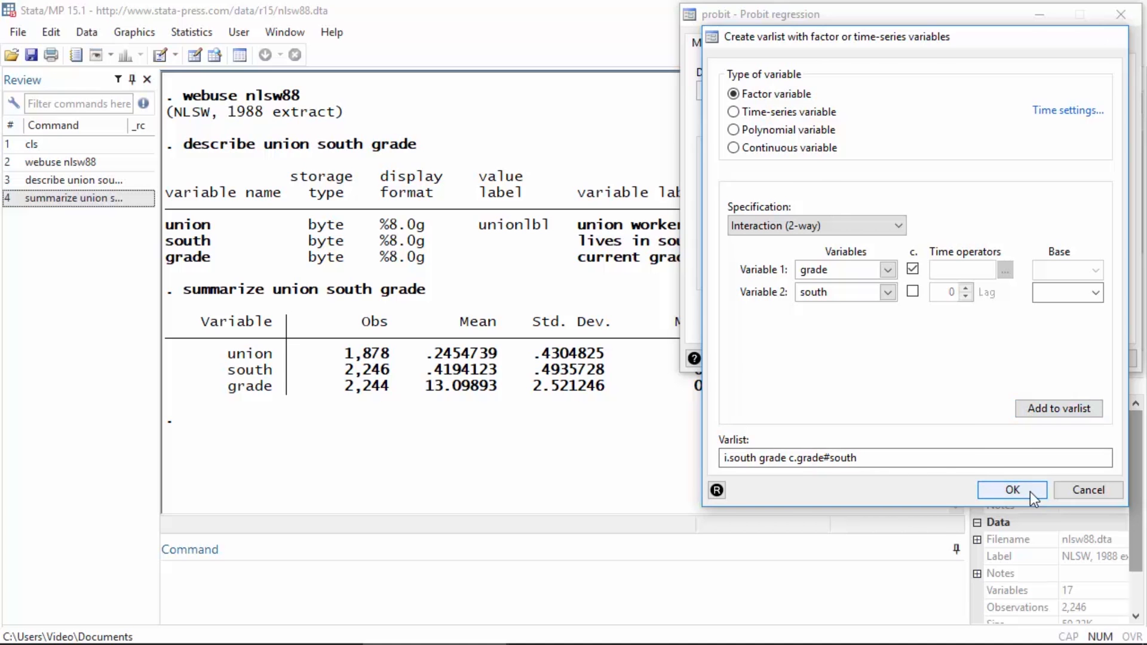
Step: Accept the completed varlist and fit the probit model, keeping its dialog open but clear of the output
{"action": "left_click", "coordinate": [1012, 490]}
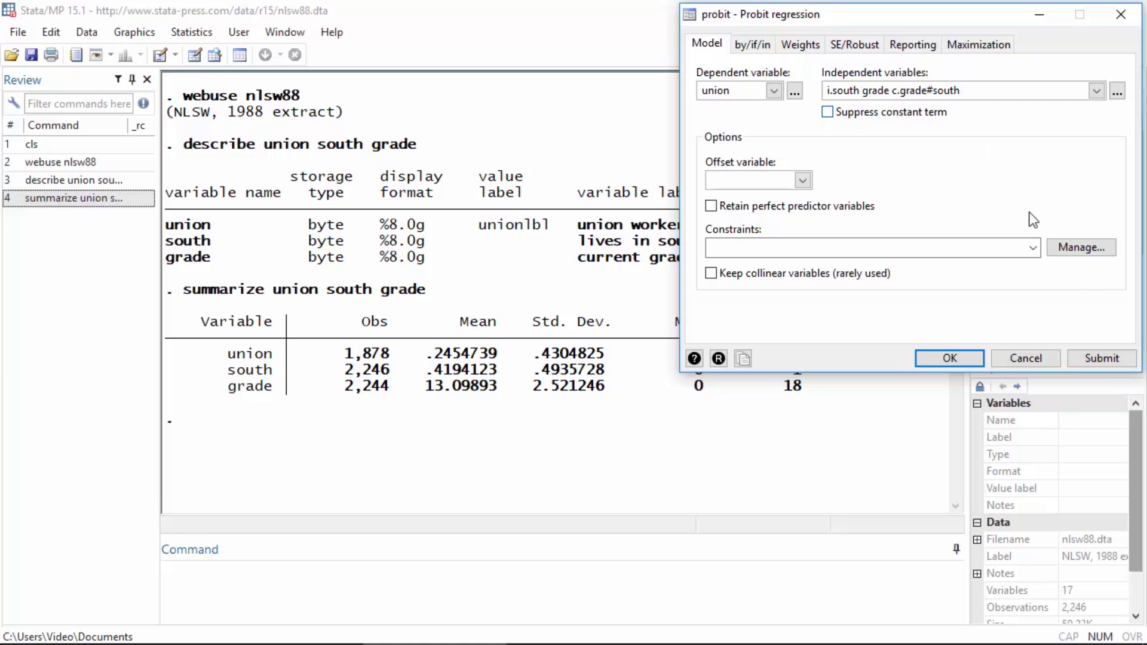
{"action": "left_click", "coordinate": [1103, 358]}
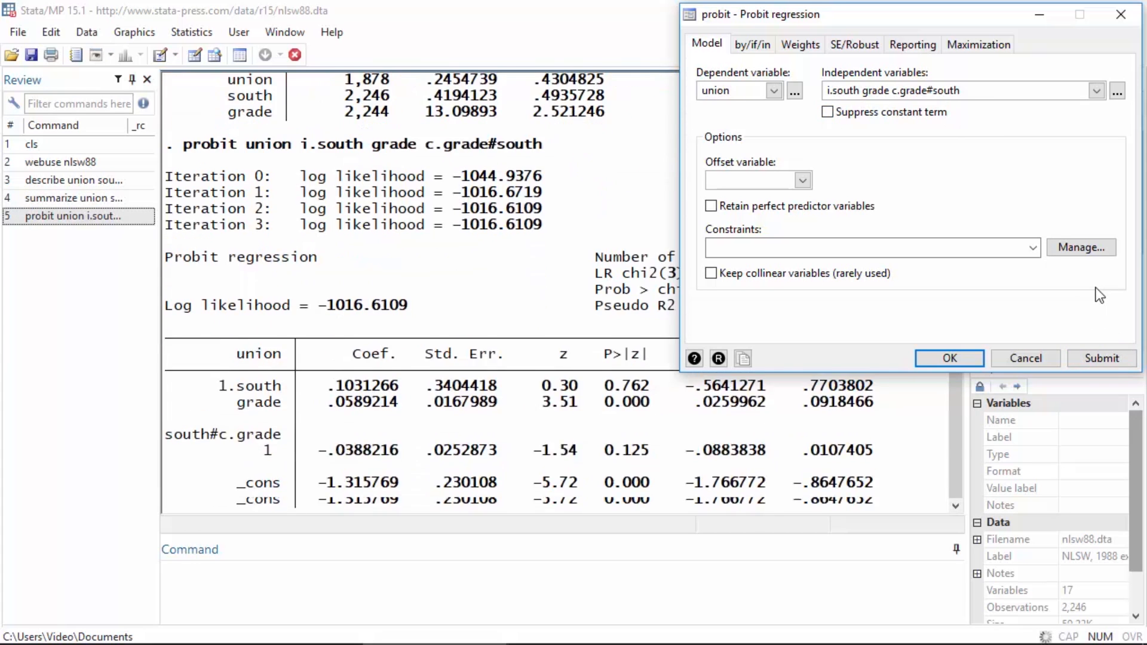
{"action": "left_click_drag", "start_coordinate": [791, 16], "coordinate": [1012, 54]}
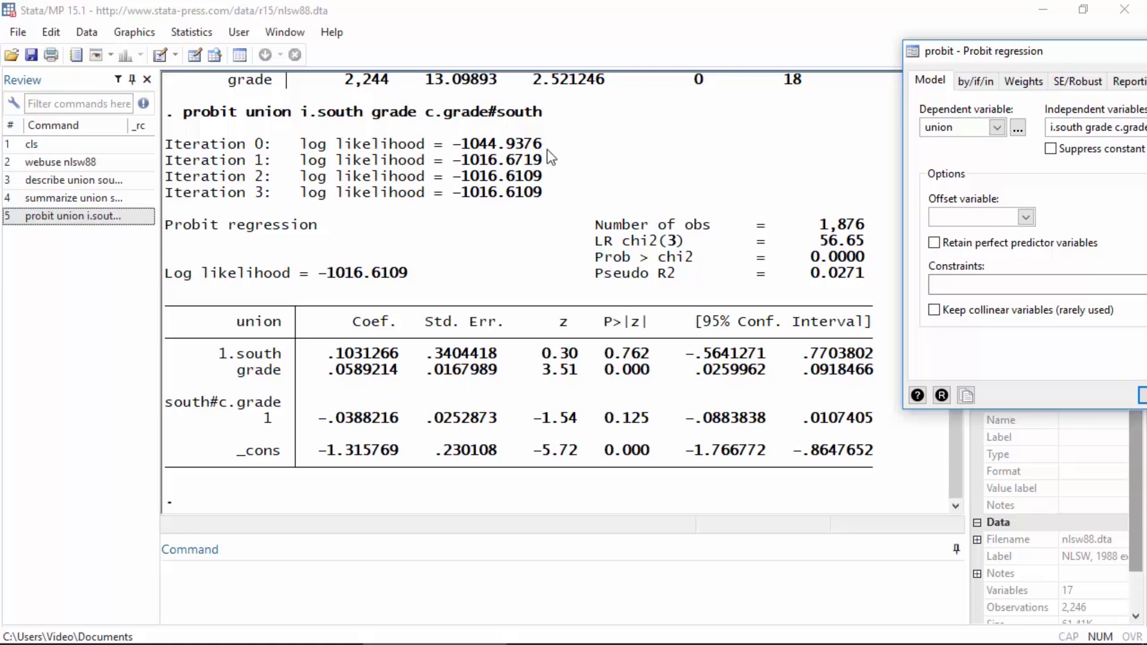
Step: Refit the same probit model with the standard error type set to Robust and close its dialog
{"action": "left_click_drag", "start_coordinate": [968, 55], "coordinate": [757, 37]}
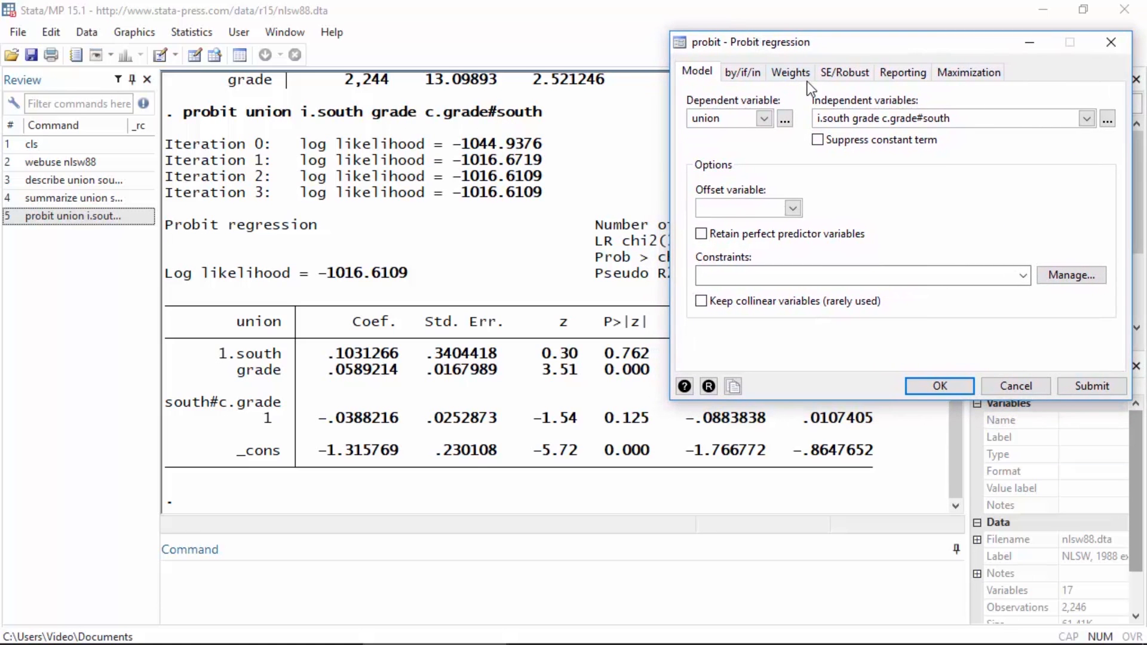
{"action": "left_click", "coordinate": [853, 80]}
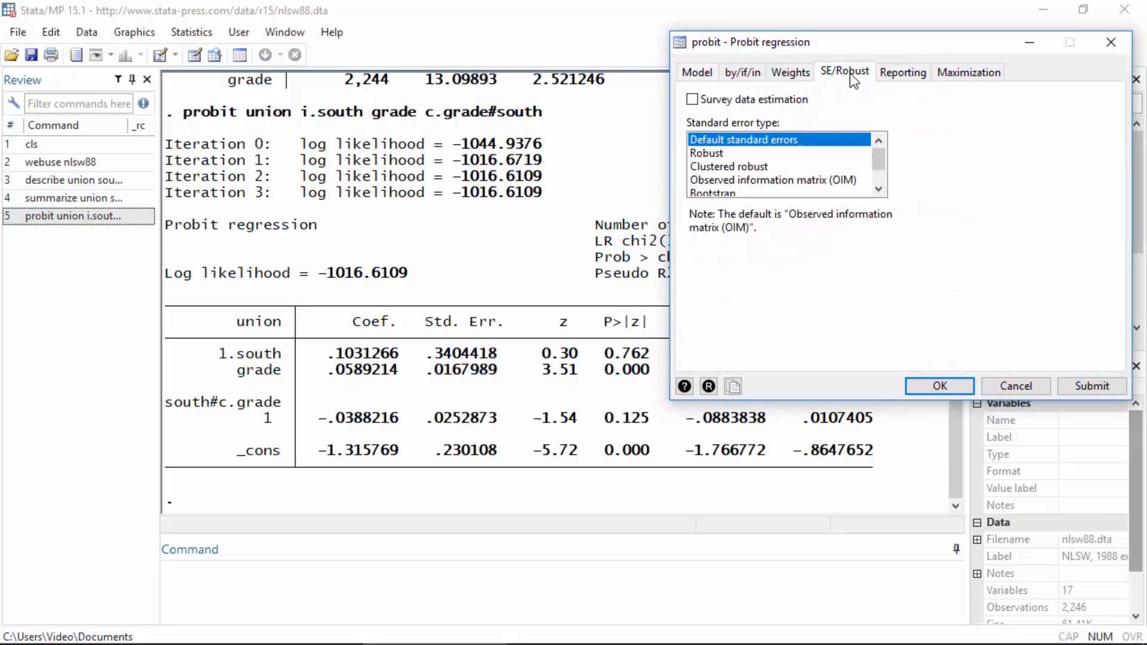
{"action": "left_click", "coordinate": [713, 154]}
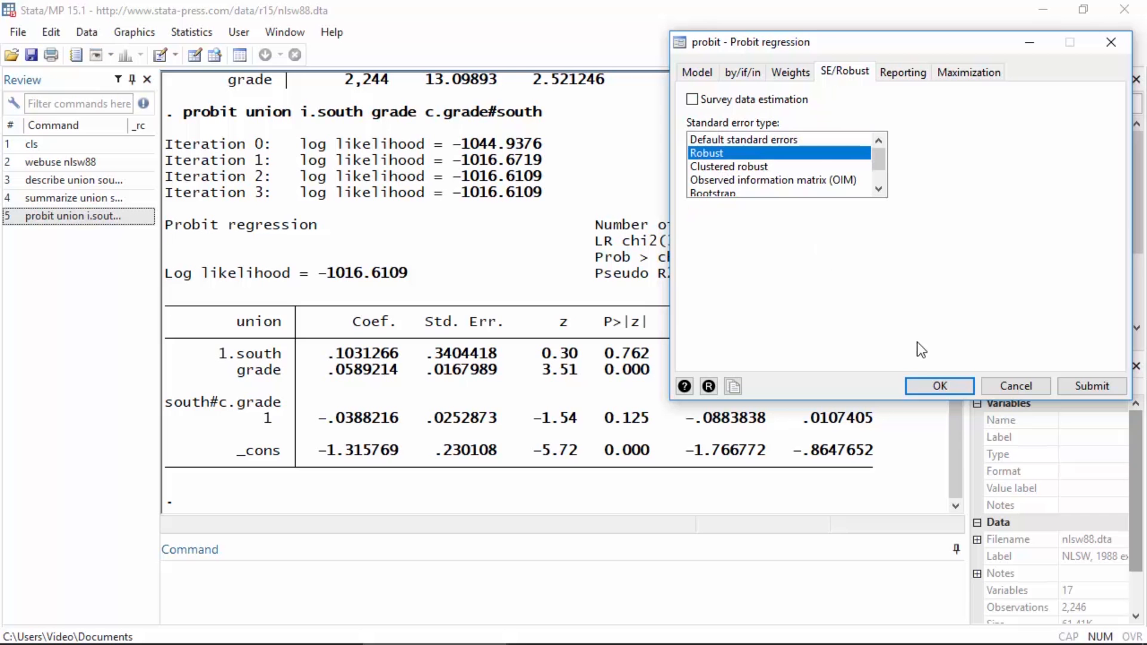
{"action": "left_click", "coordinate": [939, 387]}
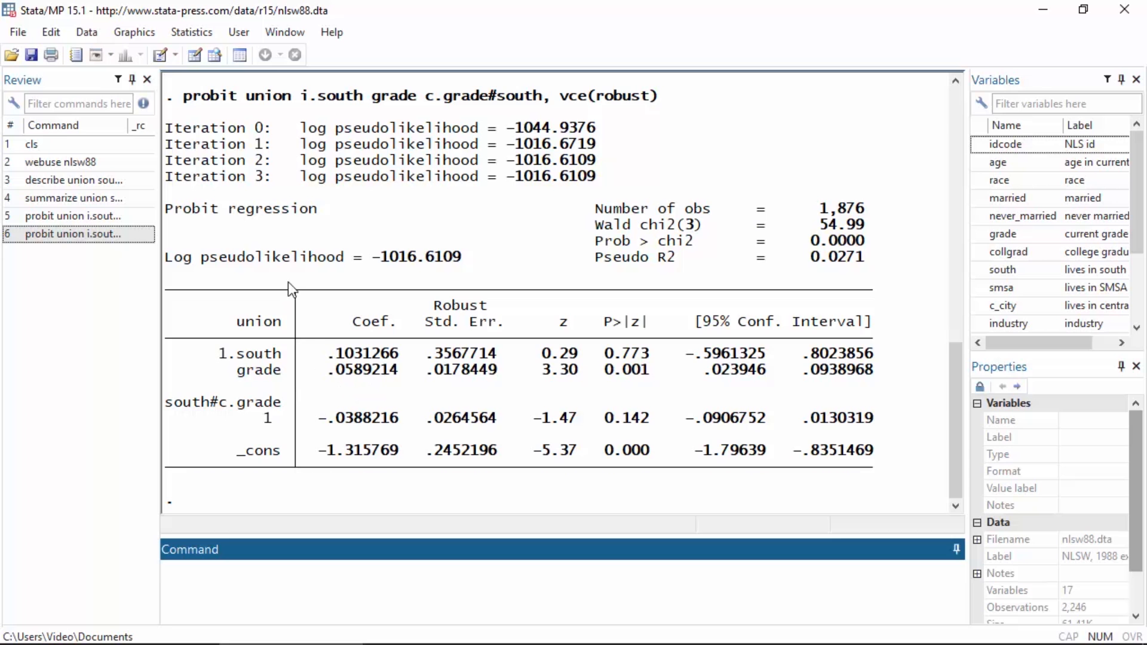
Step: Launch the postestimation marginal analysis "Marginal means and marginal effects, fundamental analyses"
{"action": "left_click", "coordinate": [177, 33]}
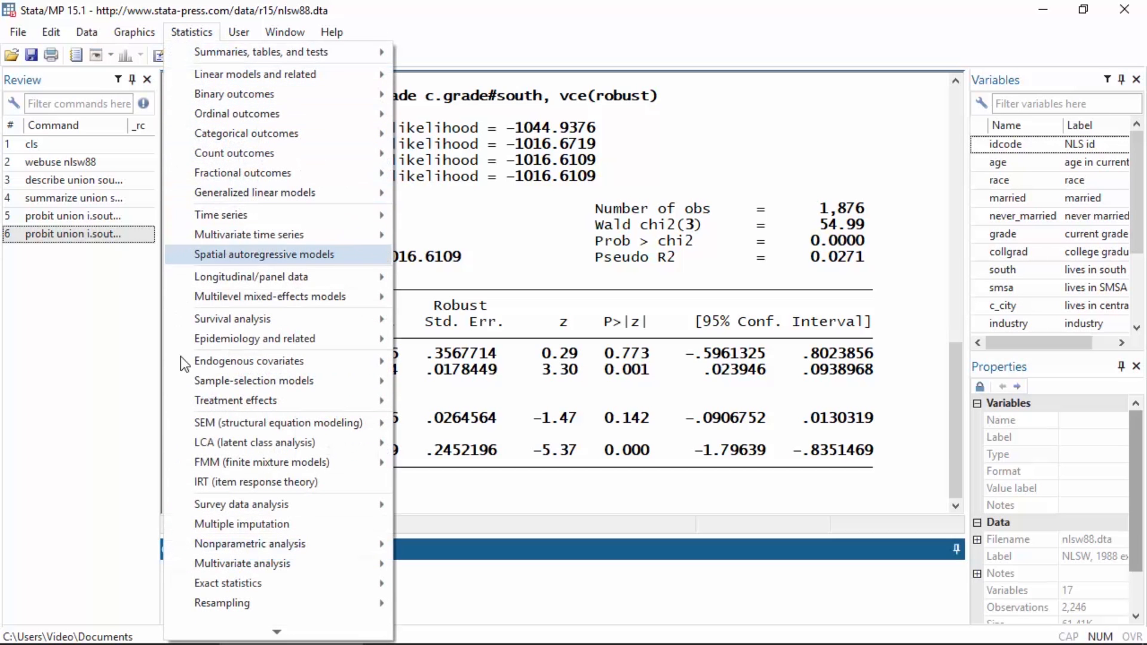
{"action": "mouse_move", "coordinate": [202, 634]}
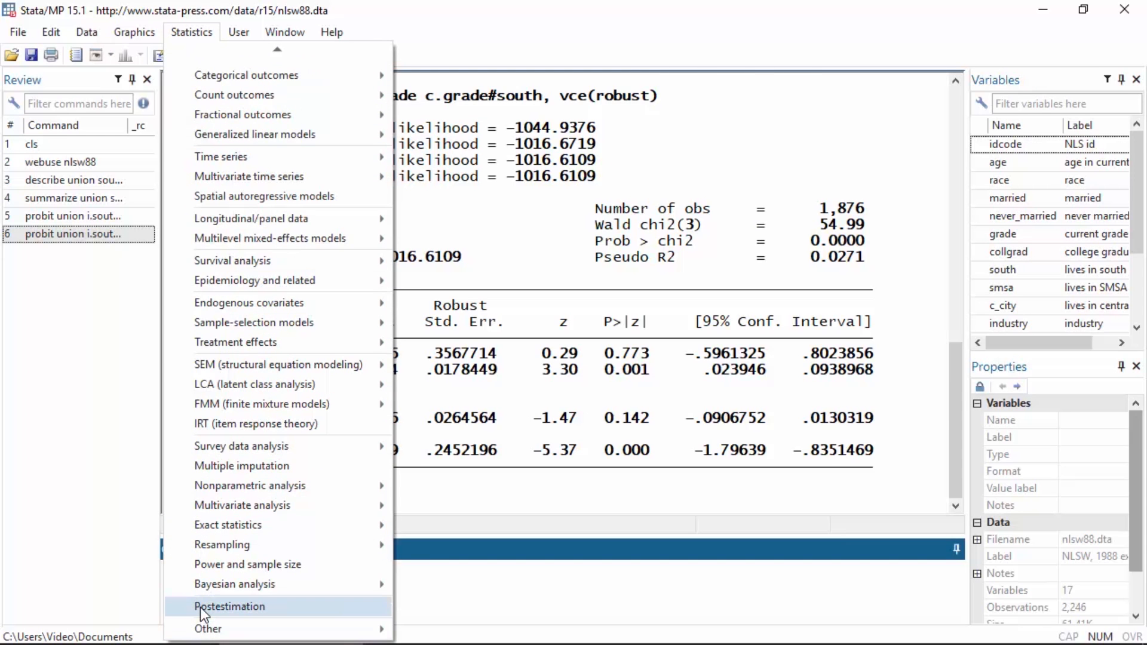
{"action": "left_click", "coordinate": [200, 606]}
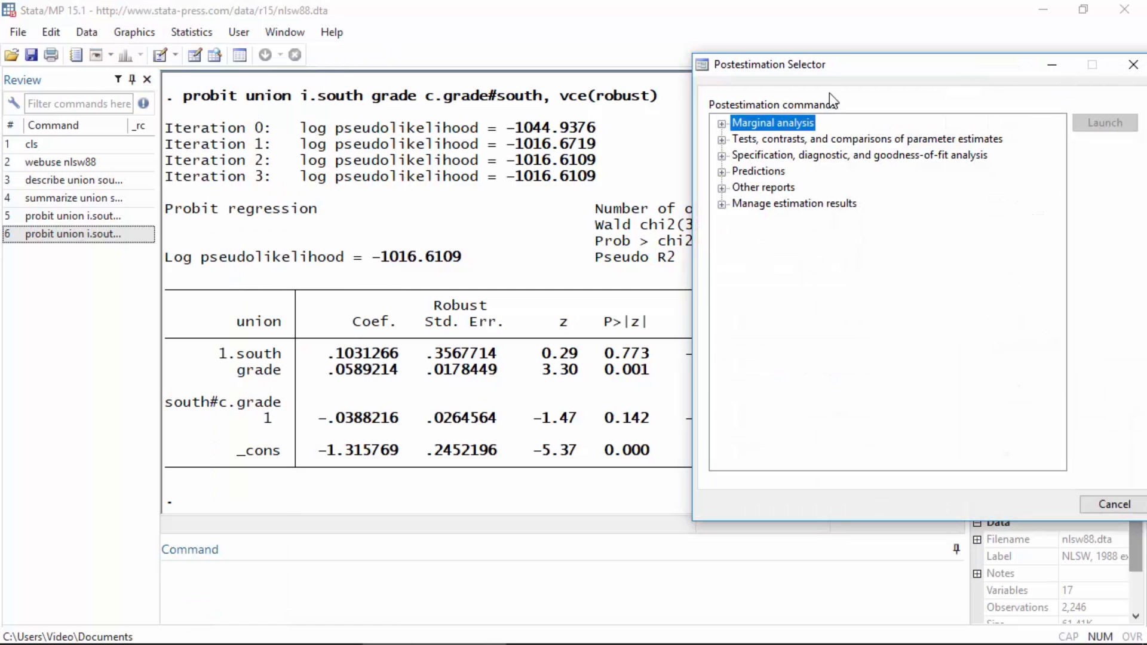
{"action": "left_click_drag", "start_coordinate": [819, 62], "coordinate": [820, 23]}
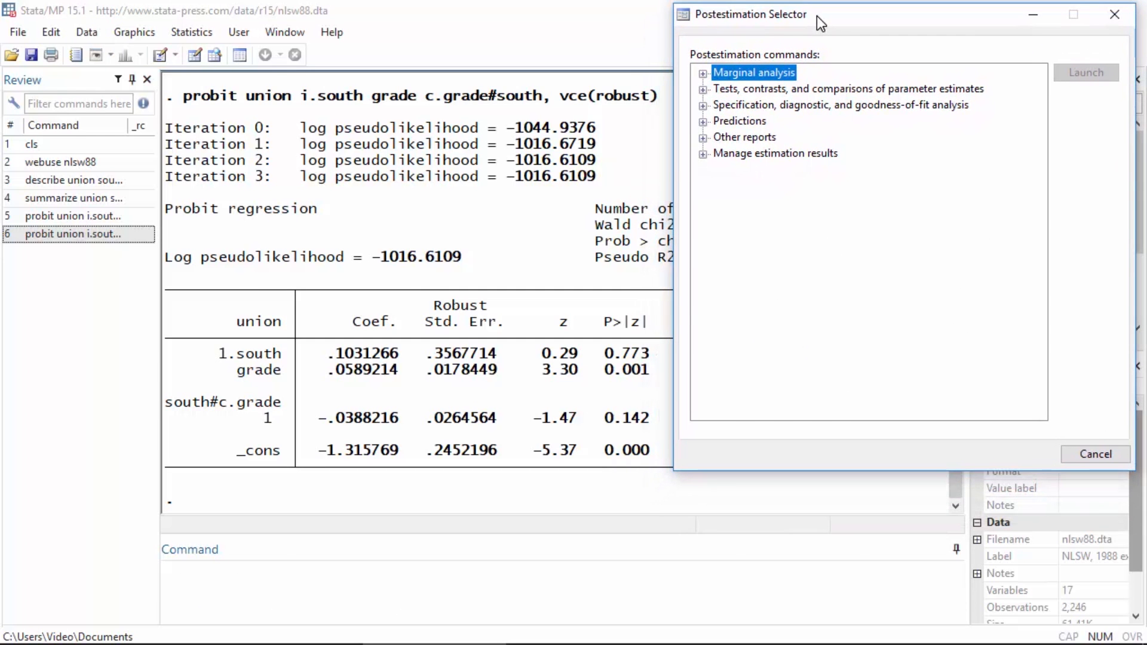
{"action": "left_click", "coordinate": [702, 72]}
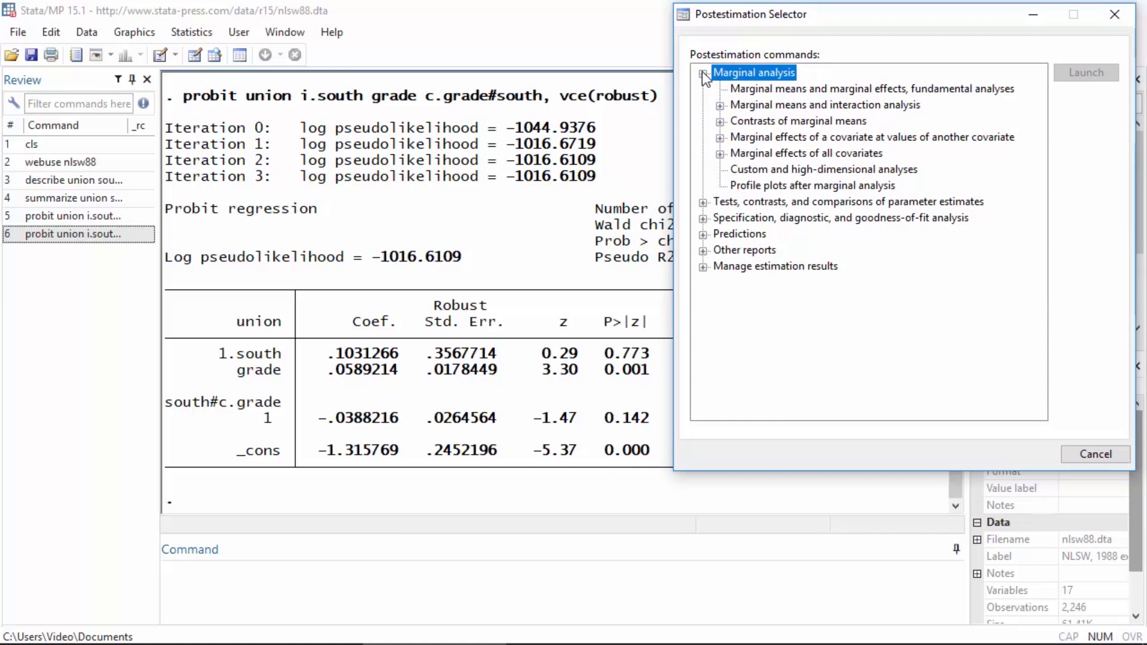
{"action": "left_click", "coordinate": [754, 89]}
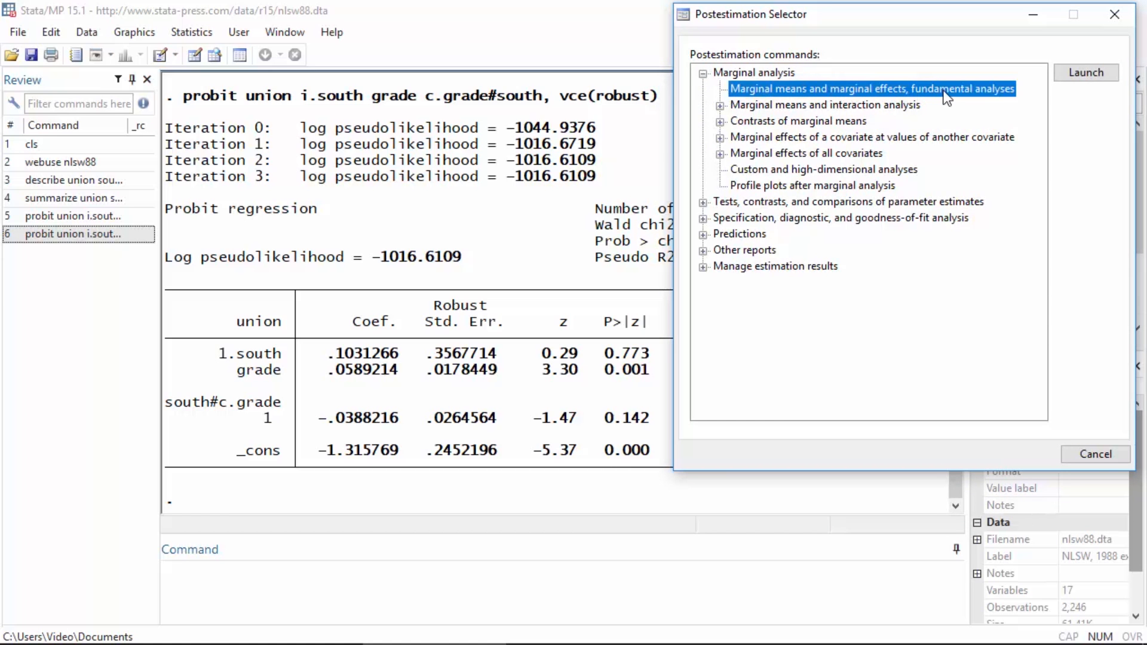
{"action": "left_click", "coordinate": [1077, 74]}
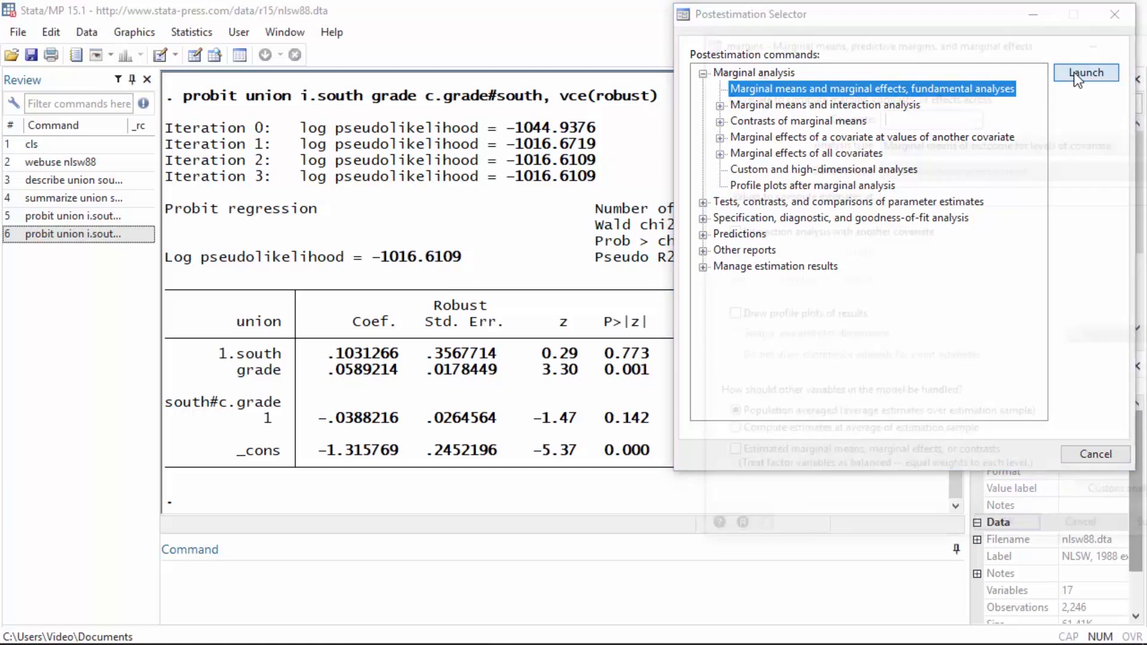
Step: Close the Postestimation Selector and reposition the margins dialog so that all its options fit on screen
{"action": "left_click", "coordinate": [807, 14]}
{"action": "left_click", "coordinate": [1115, 16]}
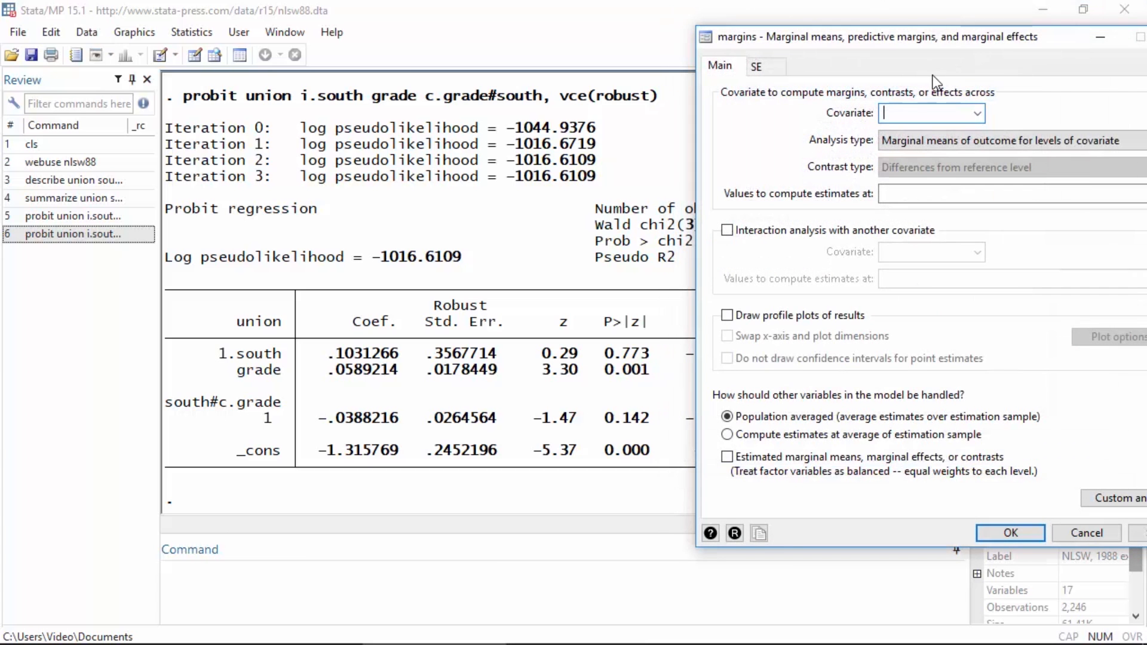
{"action": "left_click_drag", "start_coordinate": [930, 45], "coordinate": [870, 13]}
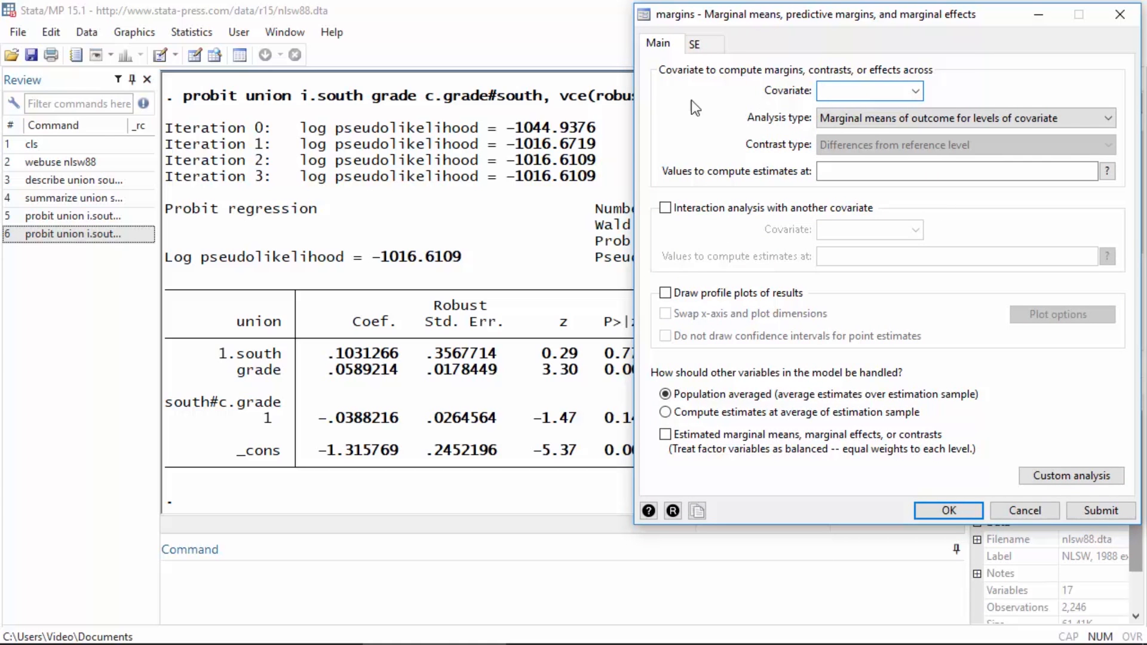
Step: Choose south as the margins covariate and enable an interaction analysis with grade as the other covariate
{"action": "left_click", "coordinate": [915, 90]}
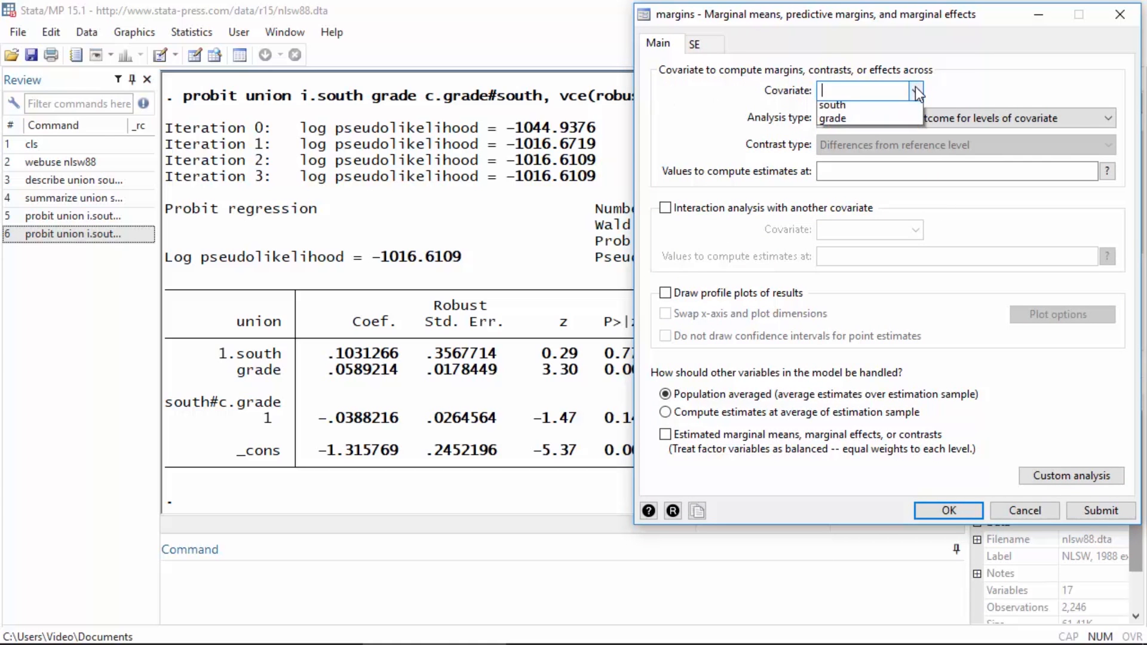
{"action": "left_click", "coordinate": [882, 108]}
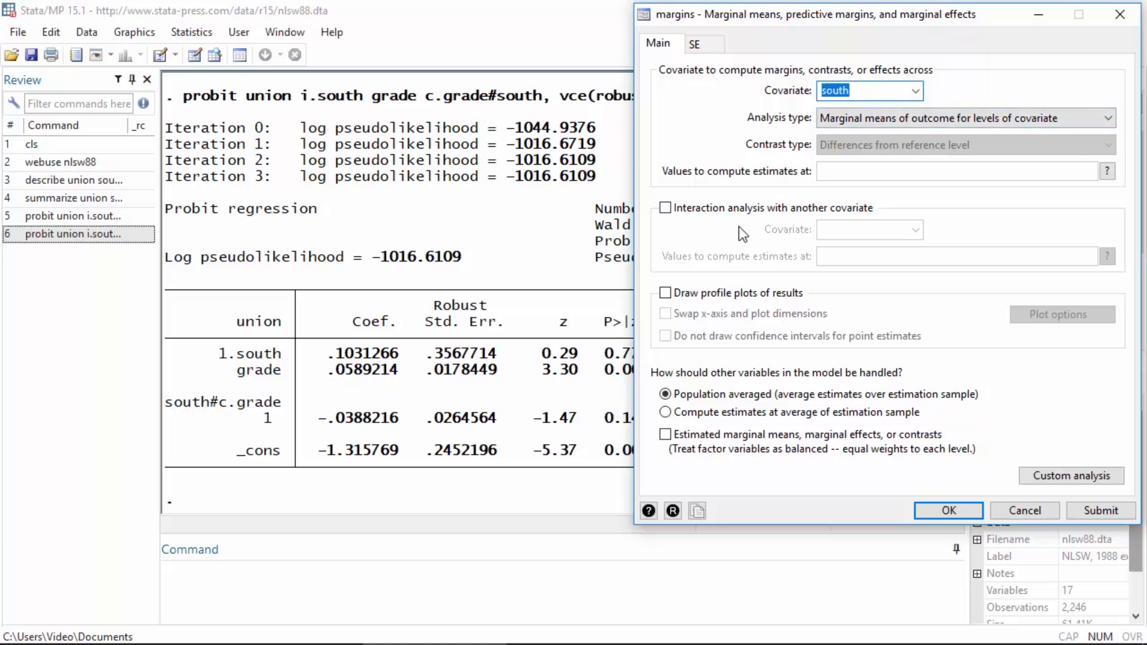
{"action": "left_click", "coordinate": [665, 209]}
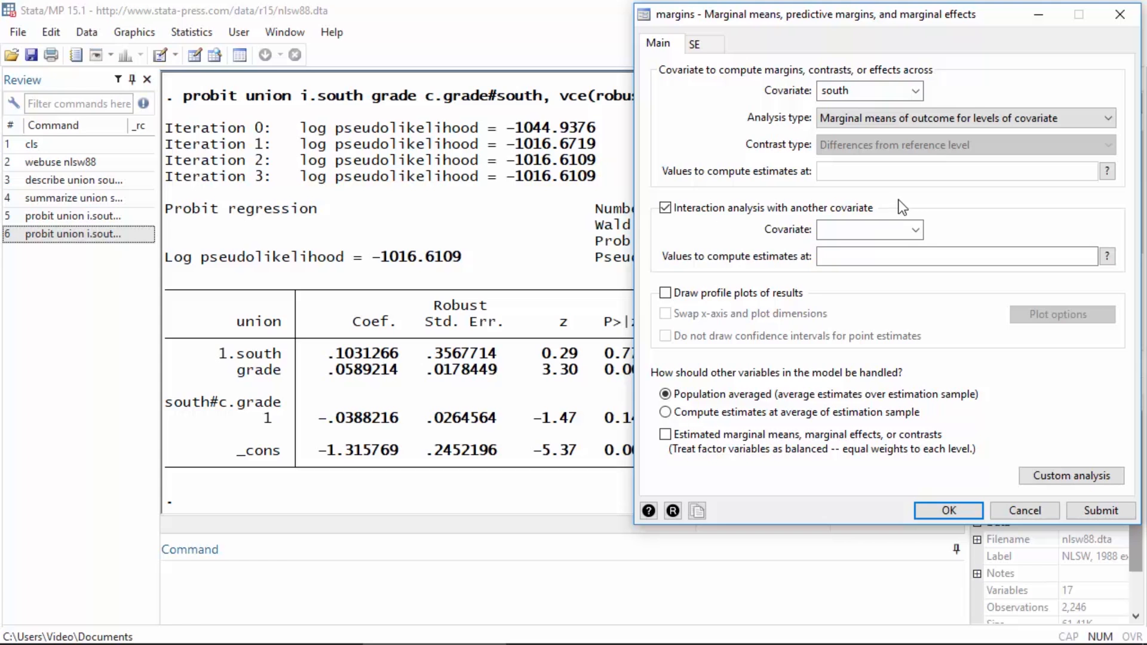
{"action": "left_click", "coordinate": [916, 229]}
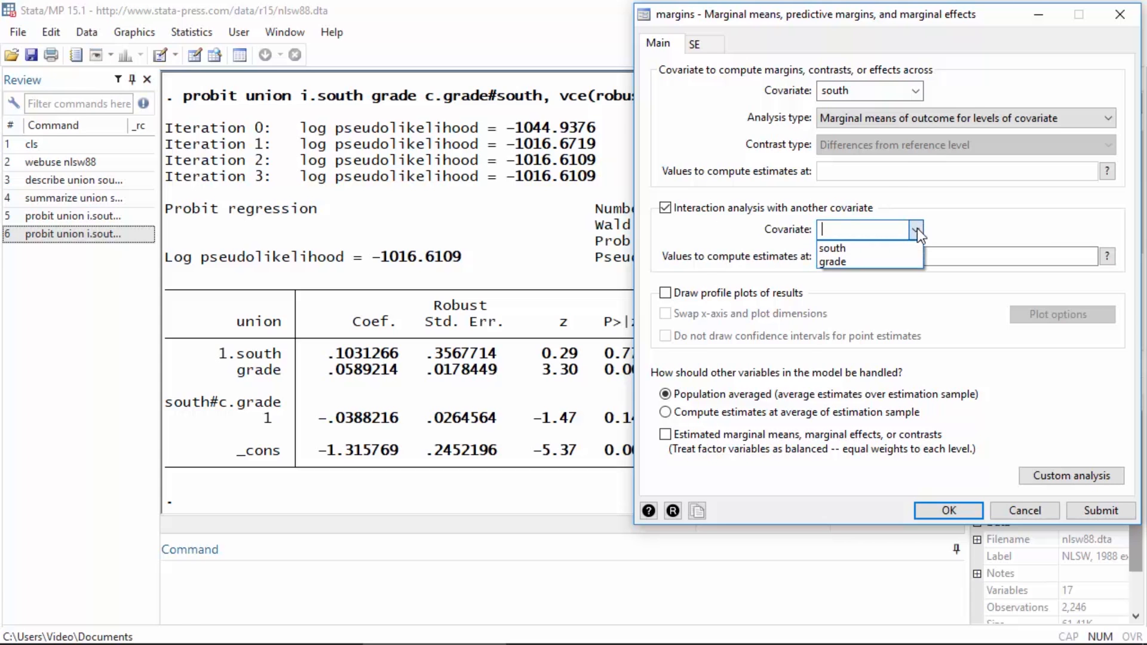
{"action": "left_click", "coordinate": [890, 263]}
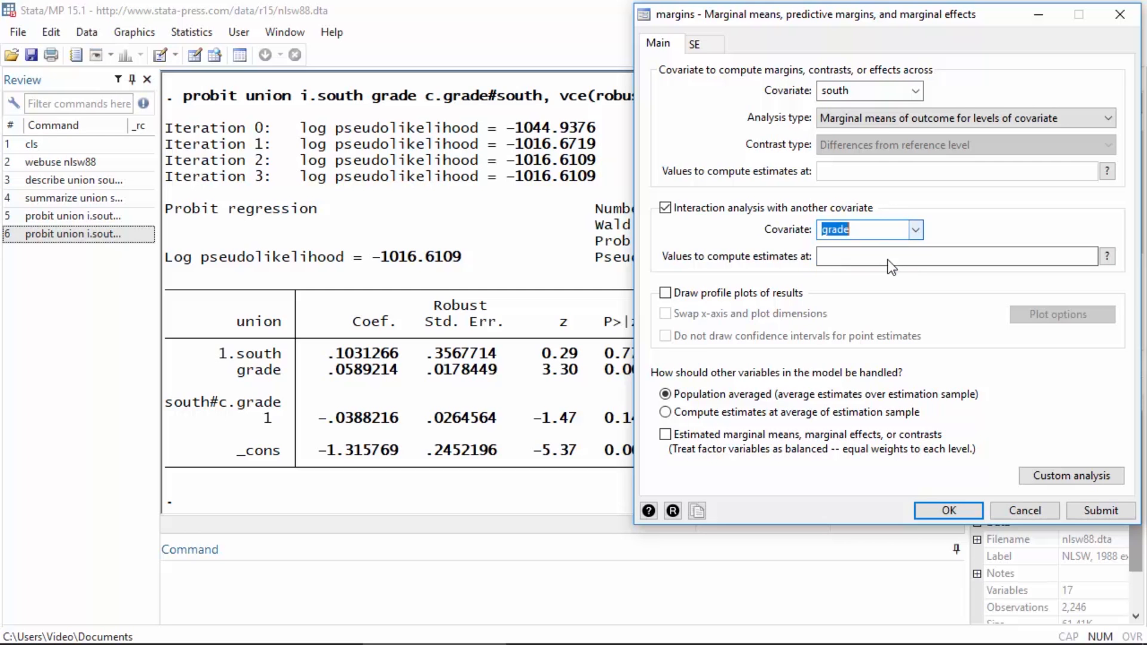
{"action": "left_click", "coordinate": [884, 232]}
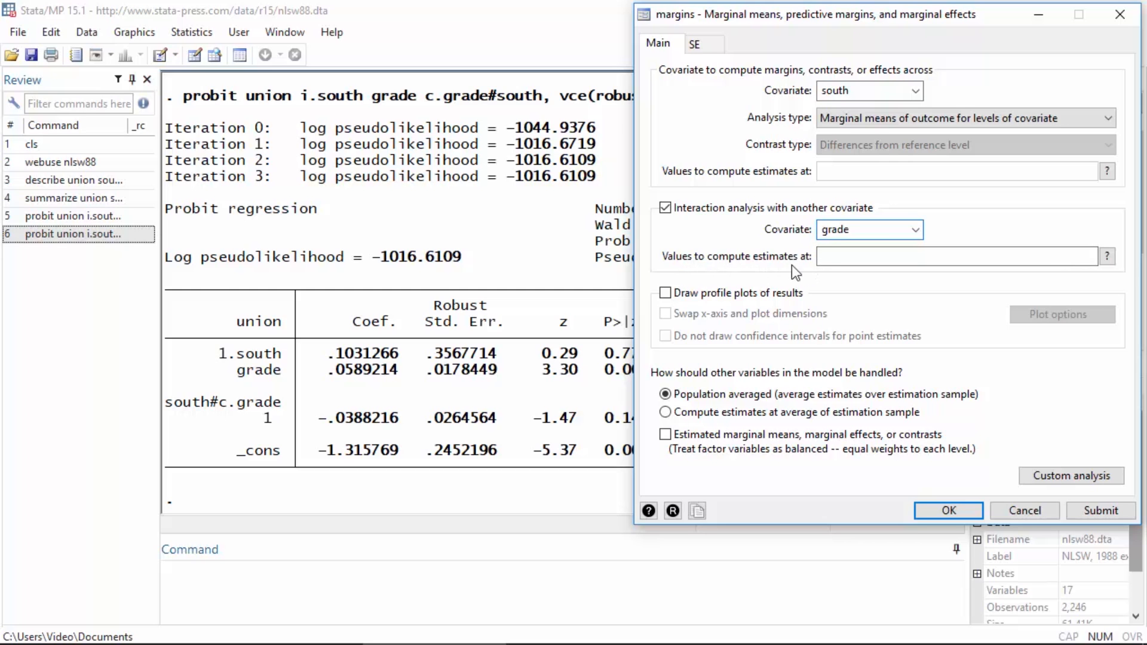
Step: Compute the marginal means at grade values 0(3)18, keeping the margins dialog open but clear of the results
{"action": "left_click", "coordinate": [824, 256]}
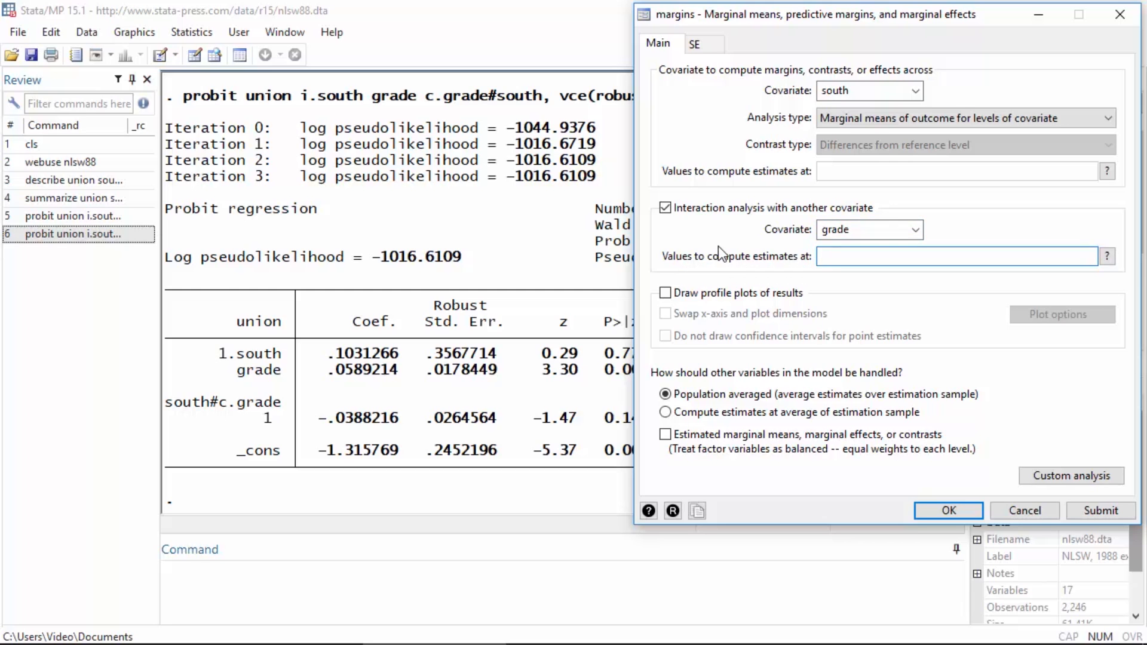
{"action": "type", "text": "0(3)18"}
{"action": "left_click", "coordinate": [1081, 512]}
{"action": "left_click_drag", "start_coordinate": [736, 20], "coordinate": [1012, 58]}
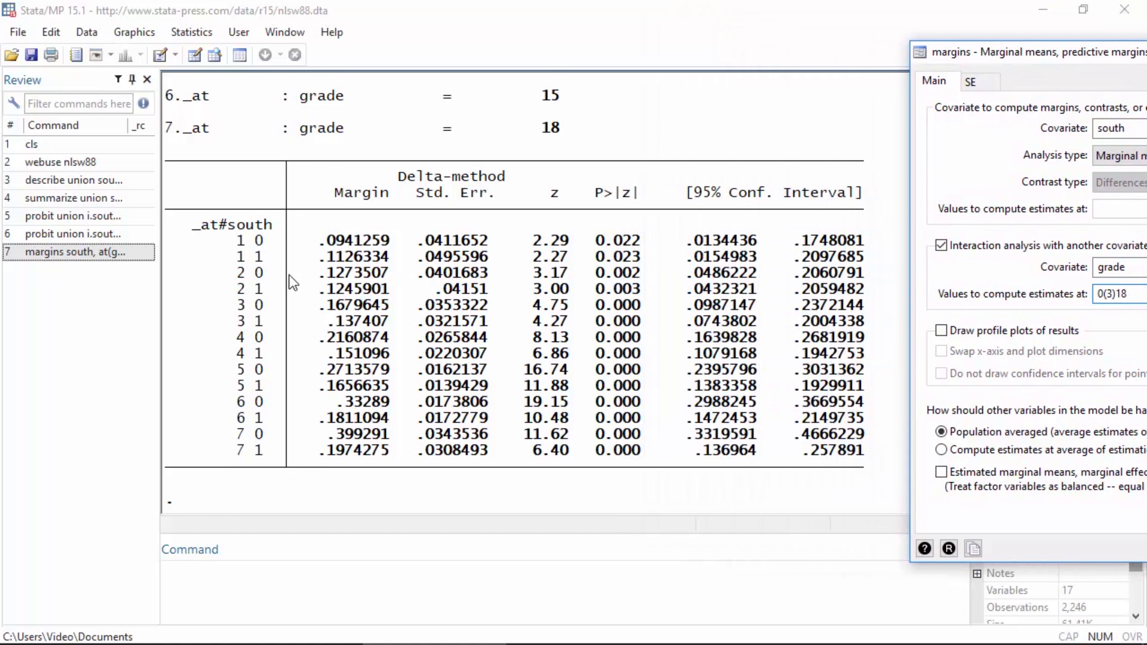
Step: Examine the margins output, matching the grade values in the _at legend with the predicted probabilities by south
{"action": "scroll", "coordinate": [291, 277], "scroll_direction": "up", "scroll_amount": 7}
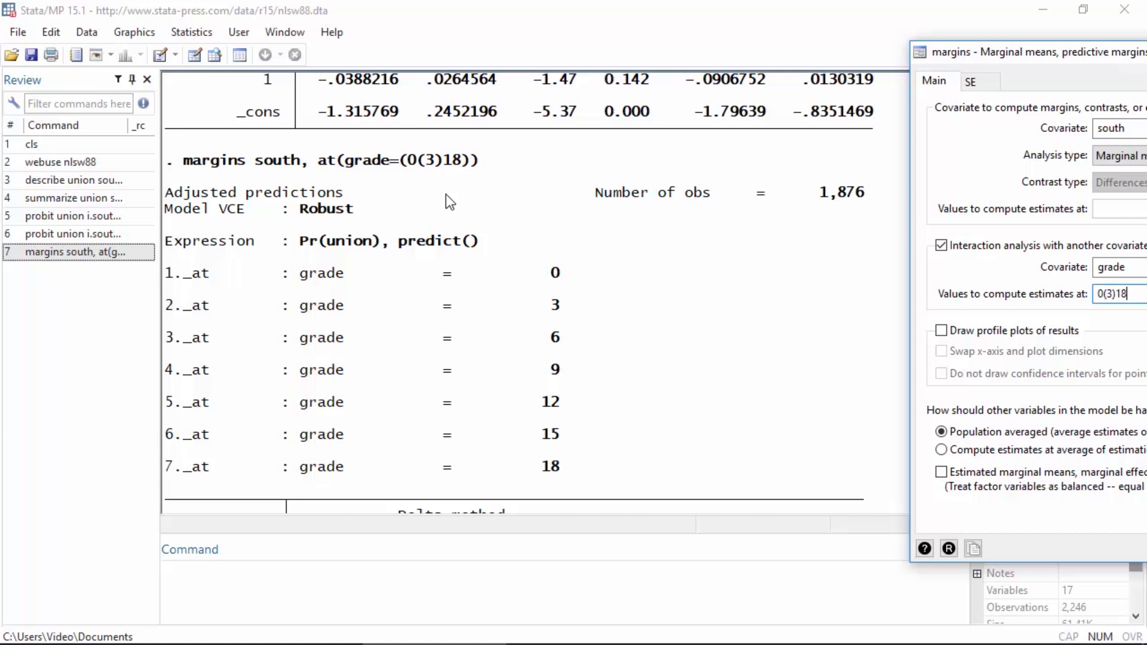
{"action": "scroll", "coordinate": [448, 197], "scroll_direction": "down", "scroll_amount": 3}
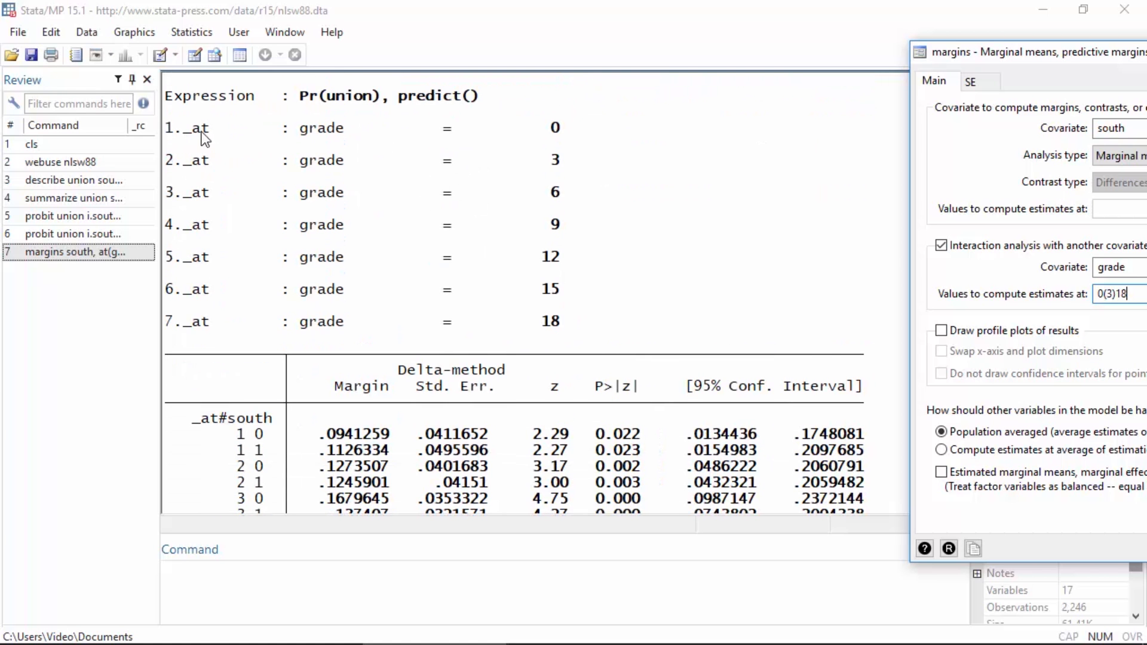
{"action": "scroll", "coordinate": [321, 240], "scroll_direction": "down", "scroll_amount": 2}
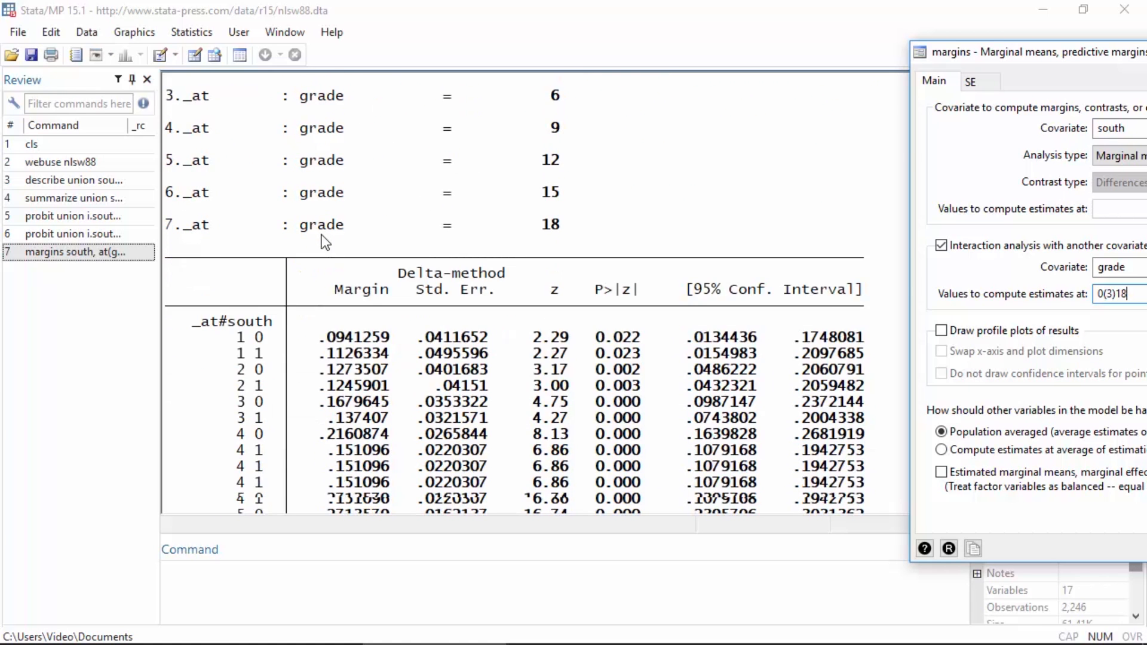
{"action": "scroll", "coordinate": [163, 304], "scroll_direction": "down", "scroll_amount": 1}
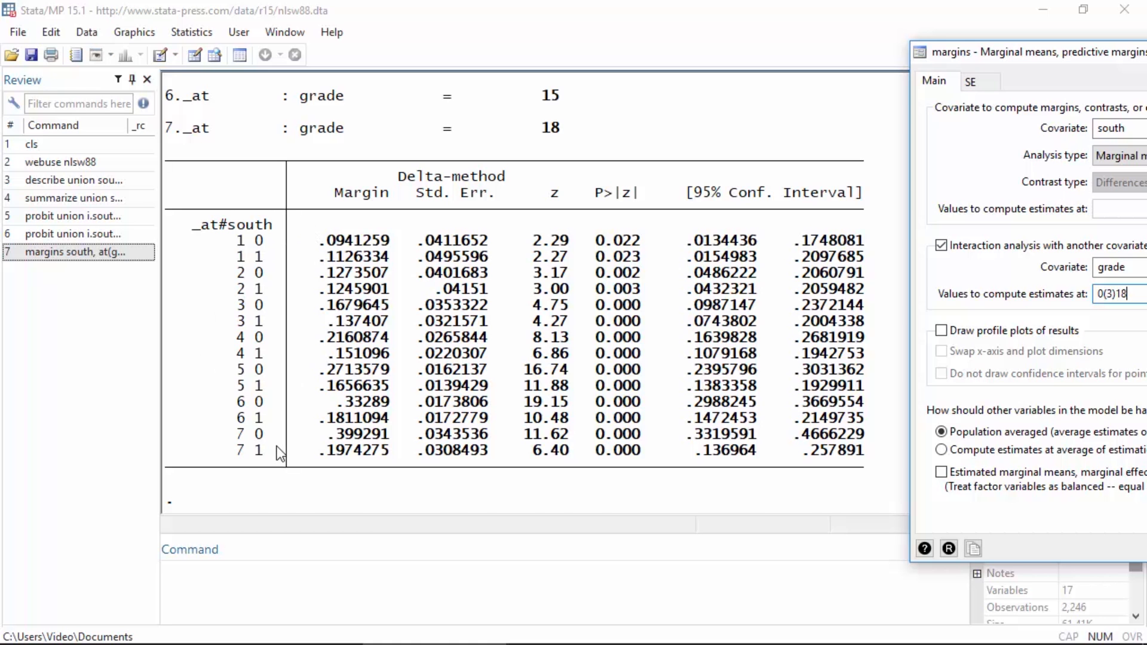
{"action": "scroll", "coordinate": [281, 454], "scroll_direction": "up", "scroll_amount": 3}
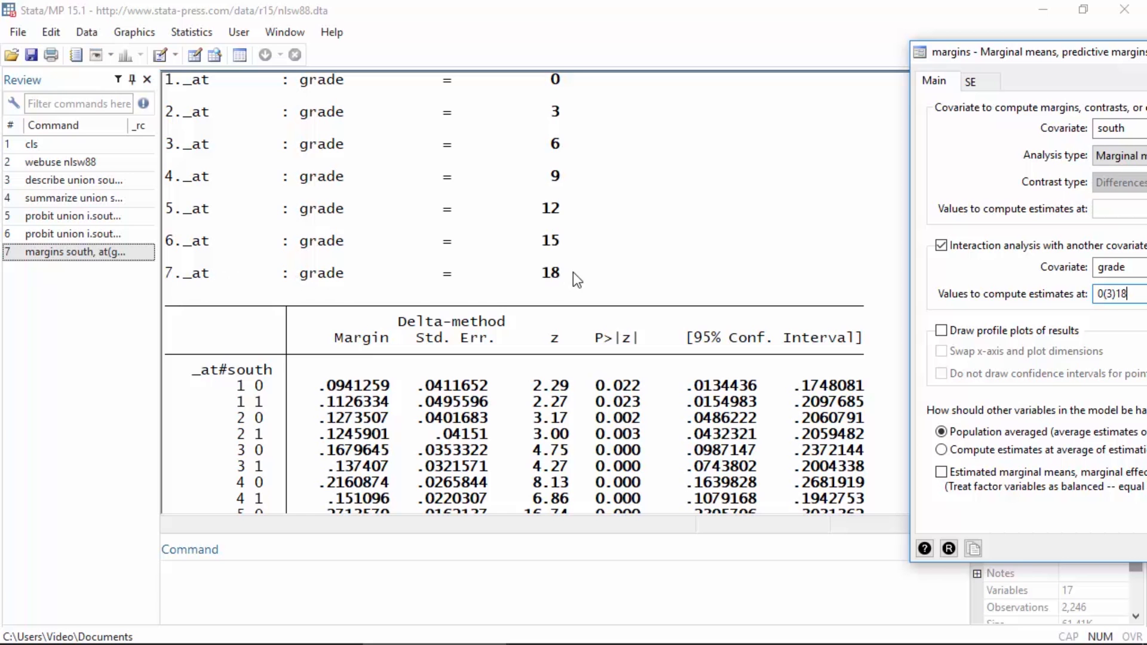
{"action": "scroll", "coordinate": [583, 264], "scroll_direction": "down", "scroll_amount": 2}
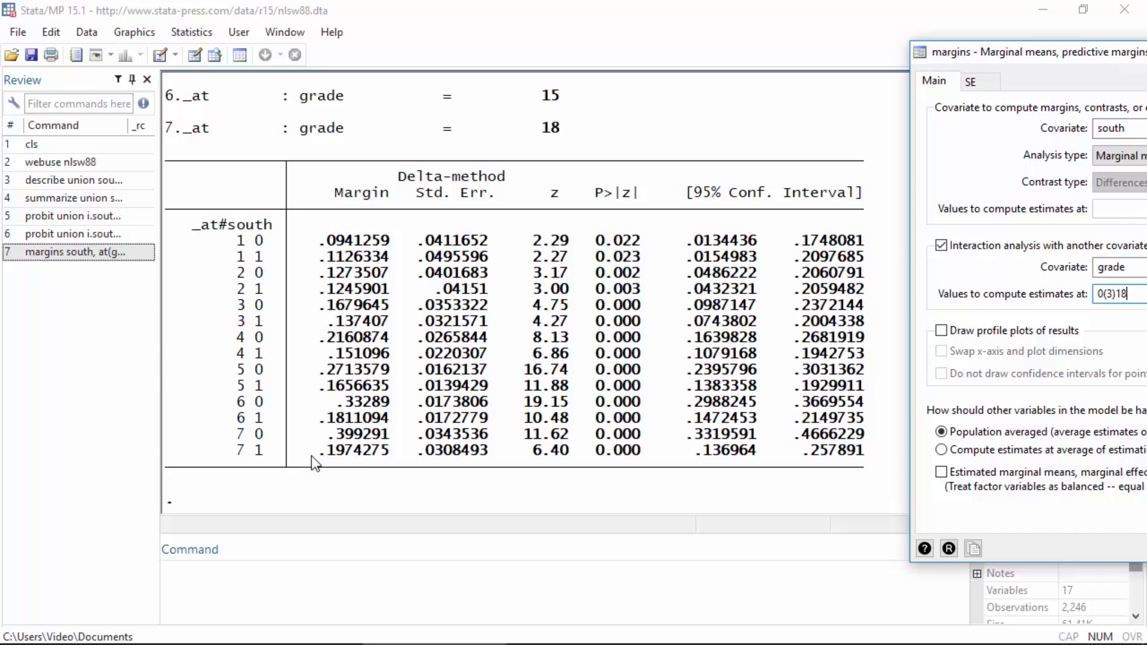
Step: Rerun the same margins analysis with profile plots of the results drawn and close its dialog
{"action": "left_click_drag", "start_coordinate": [1006, 49], "coordinate": [713, 35]}
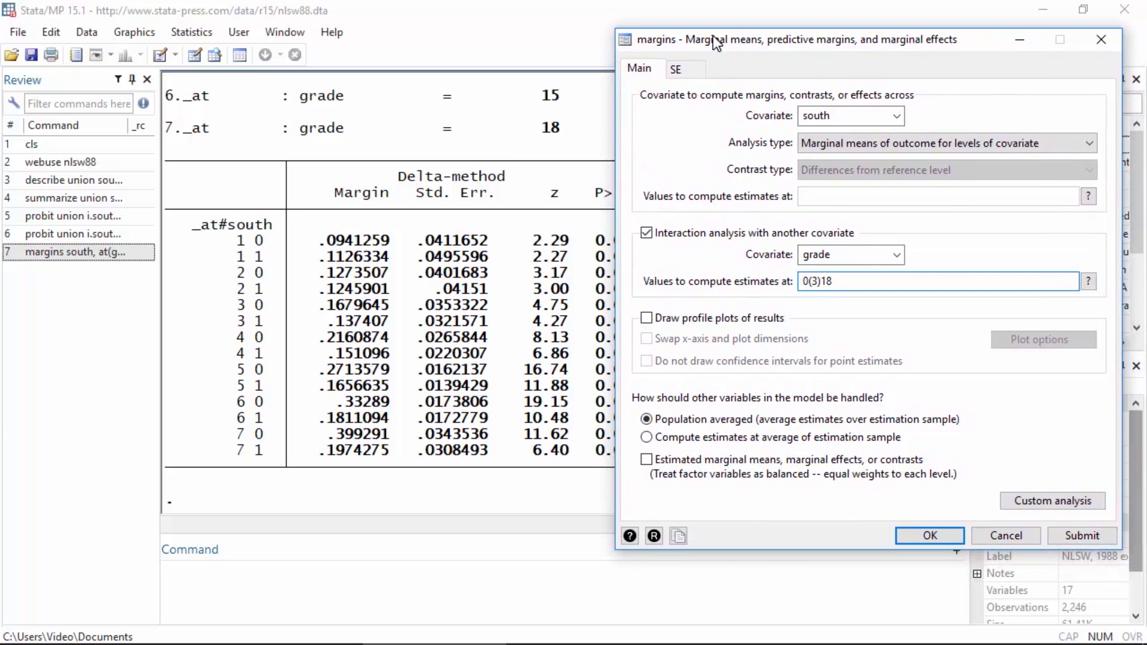
{"action": "left_click", "coordinate": [647, 318]}
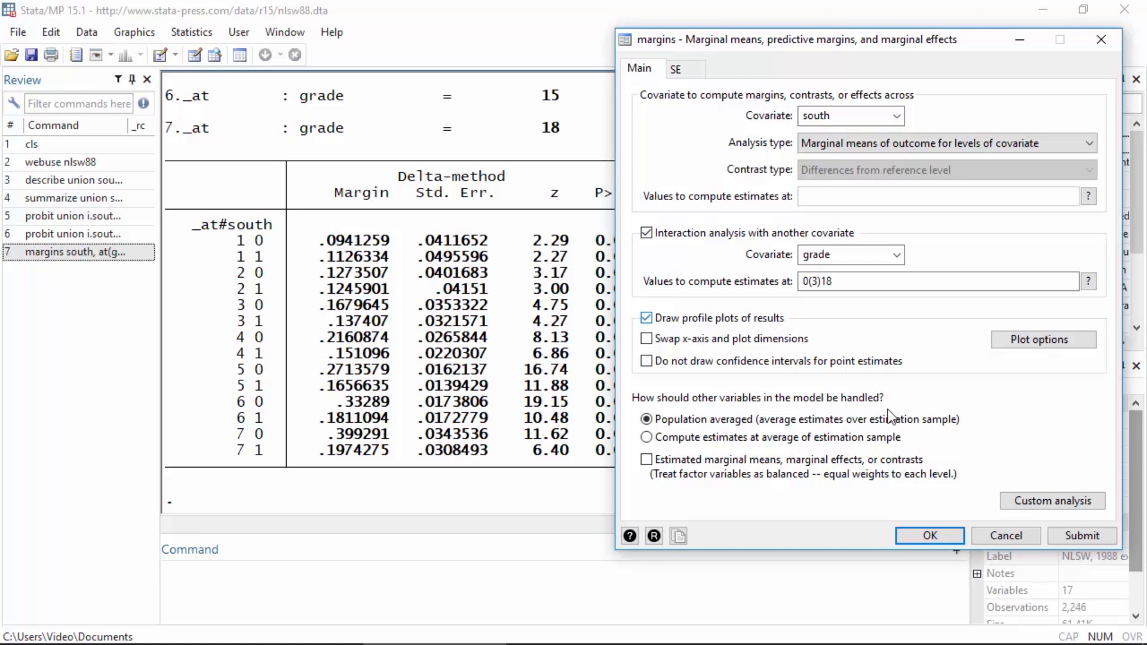
{"action": "left_click", "coordinate": [951, 535]}
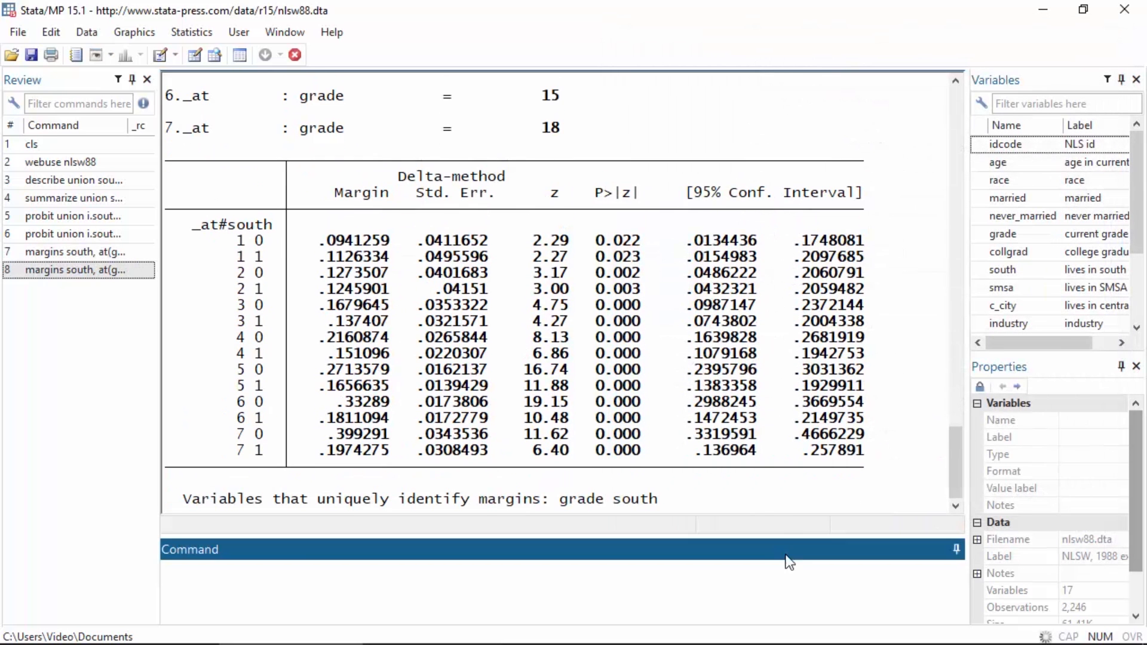